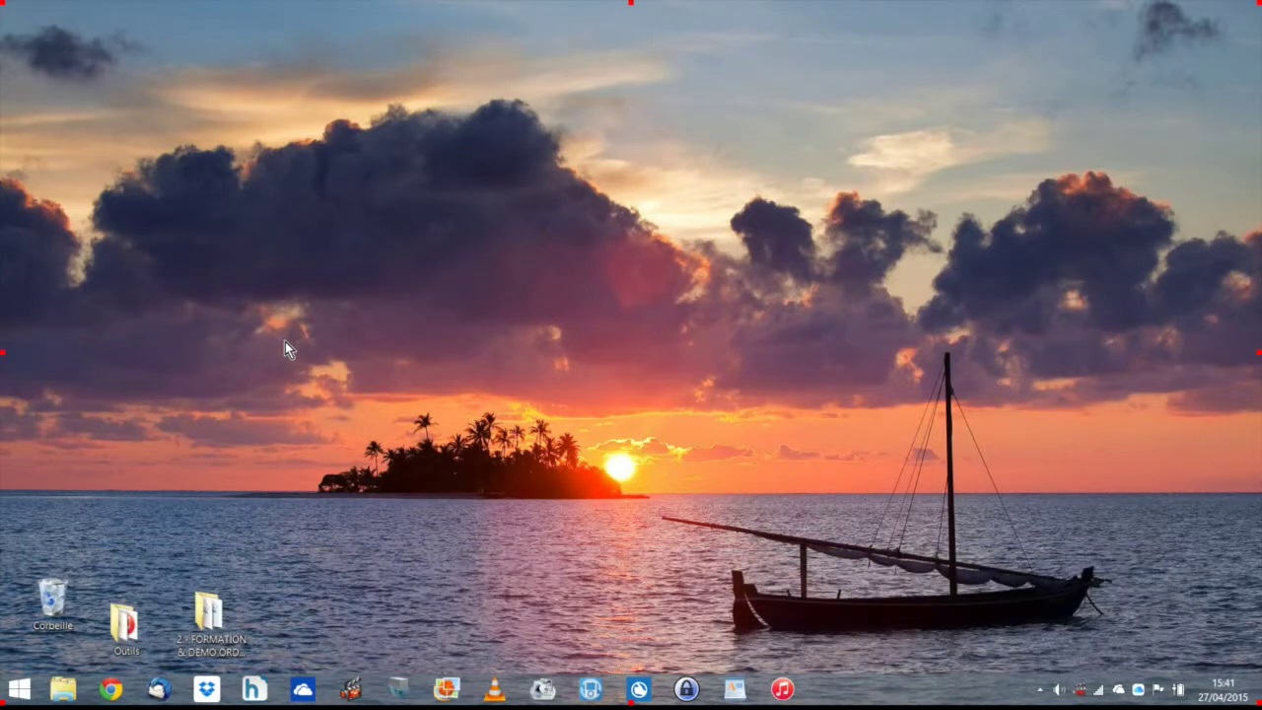
Open the file explorer and display the Documents folder inside the Documents library
click(62, 693)
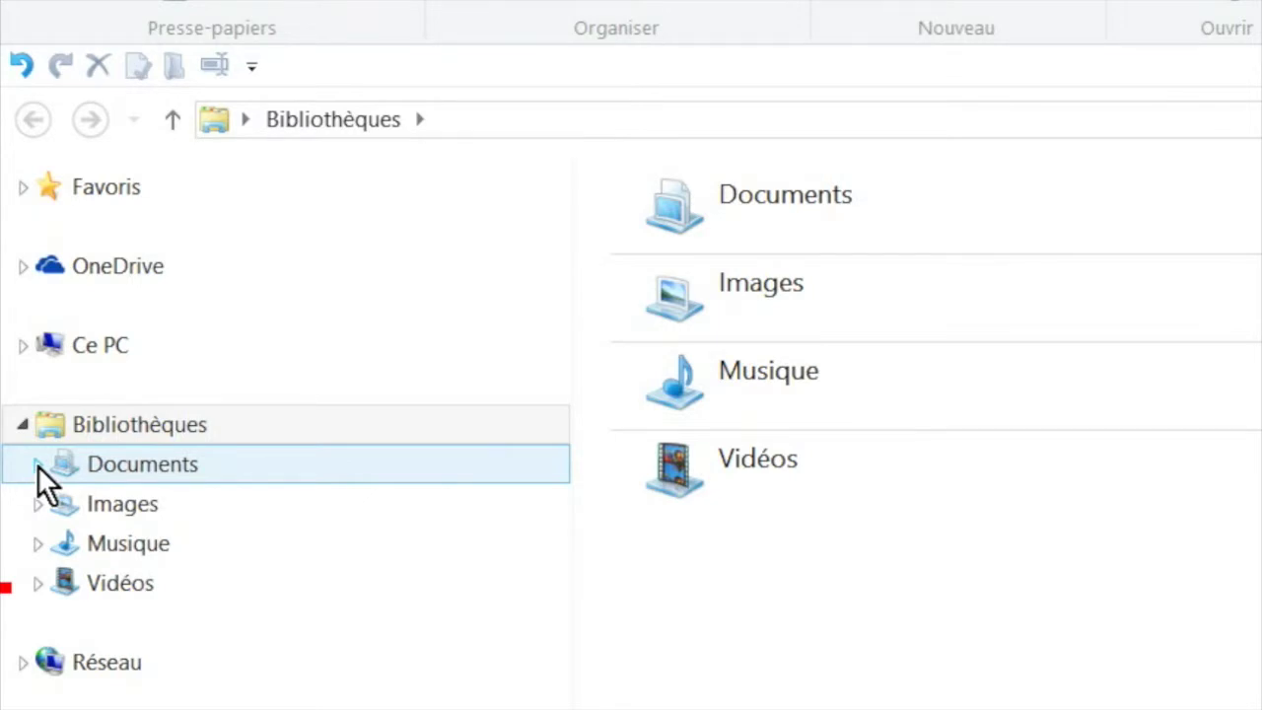
click(38, 465)
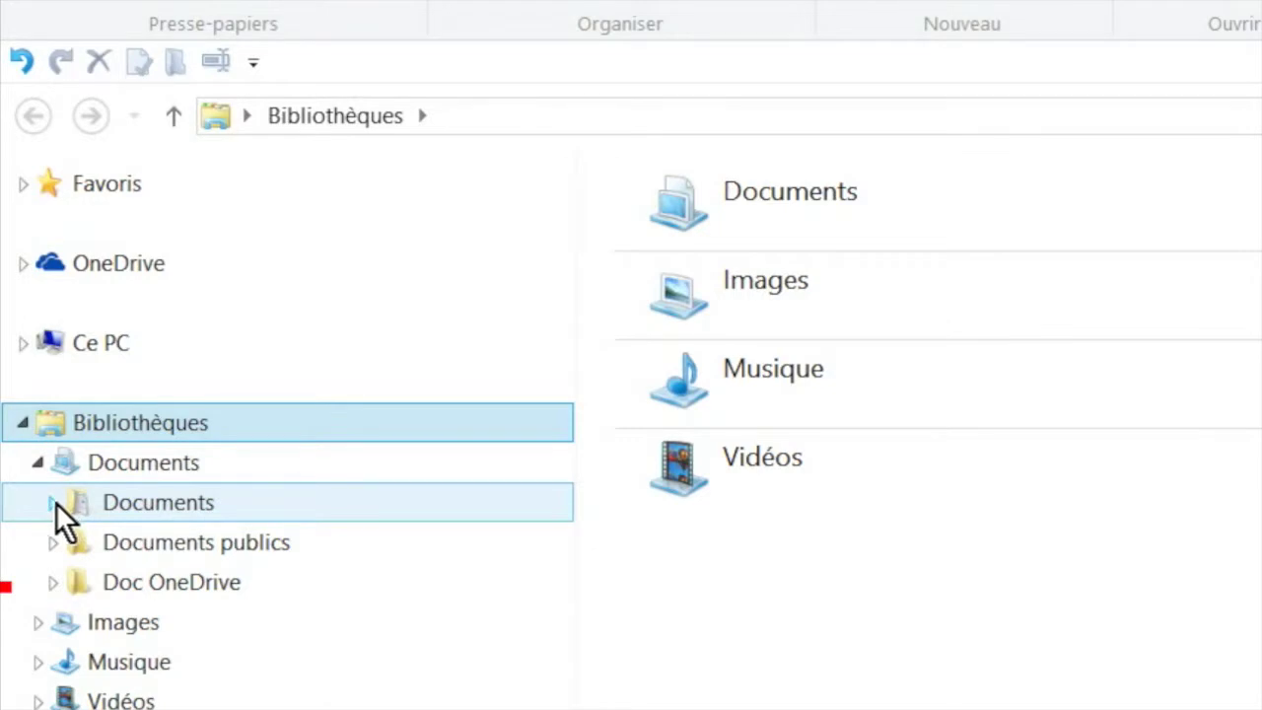
click(55, 502)
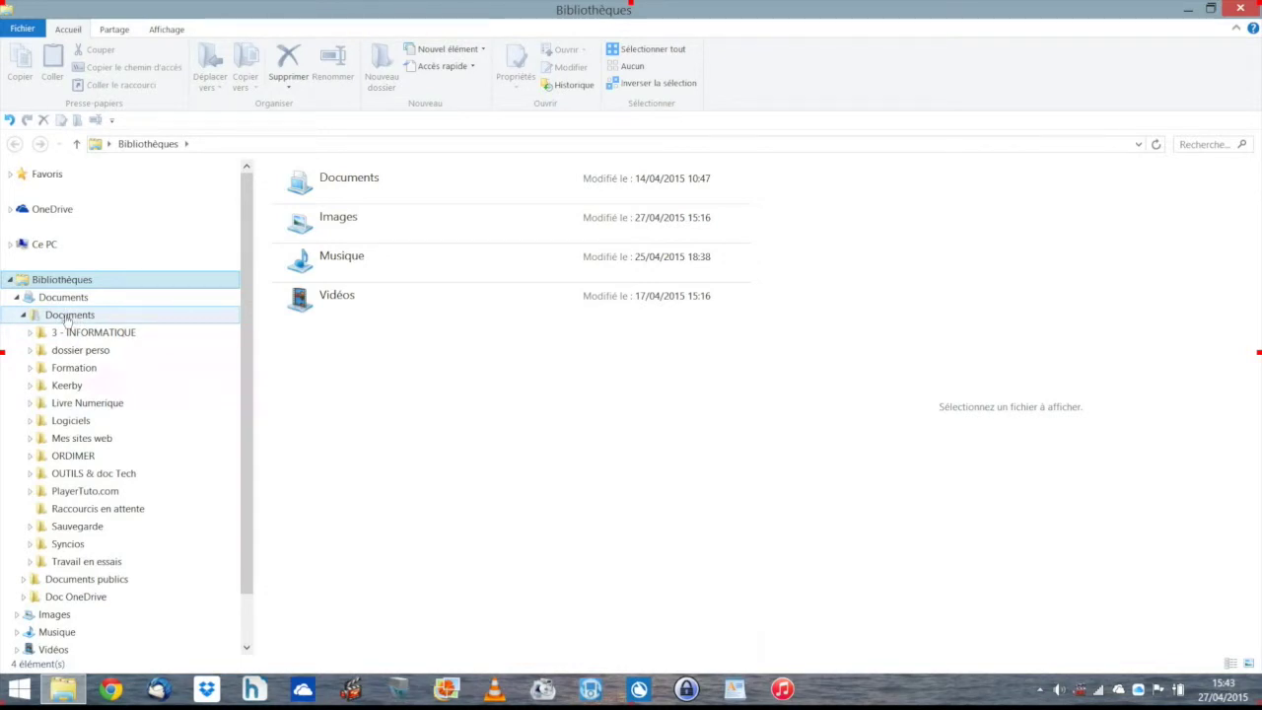
click(66, 317)
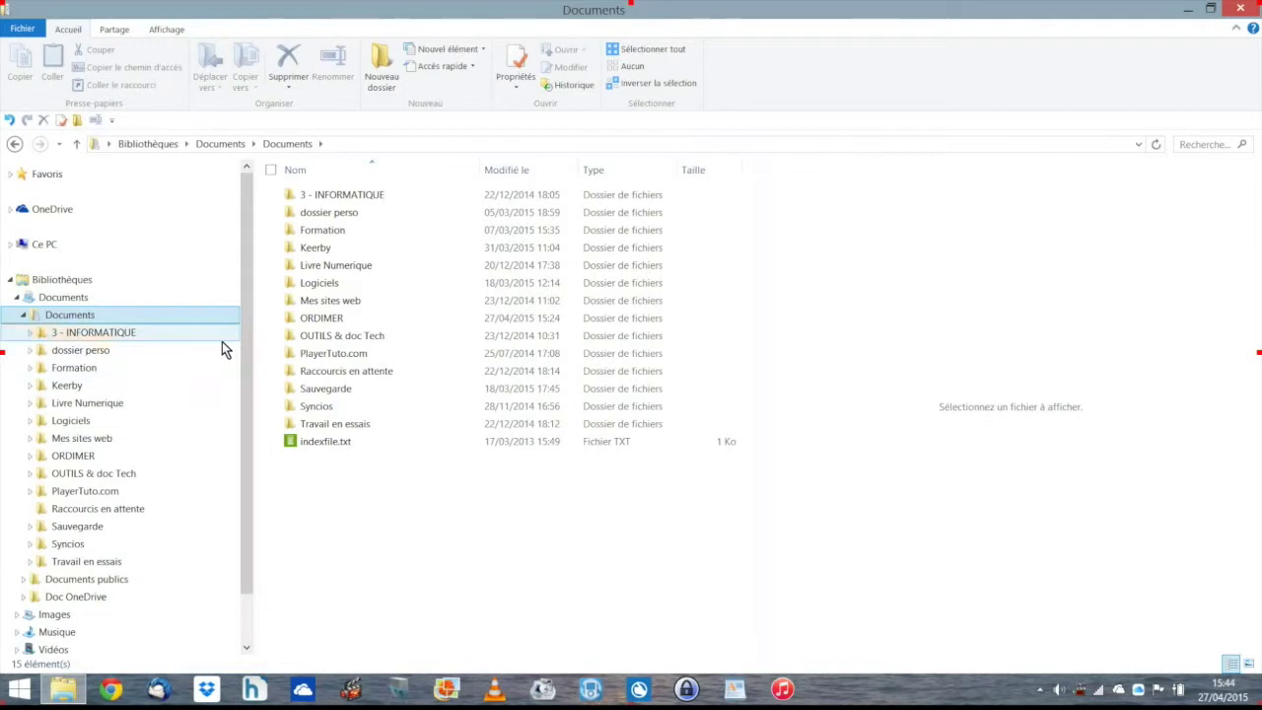
Create a new folder named "formation avril 2015" in the Documents folder
click(381, 71)
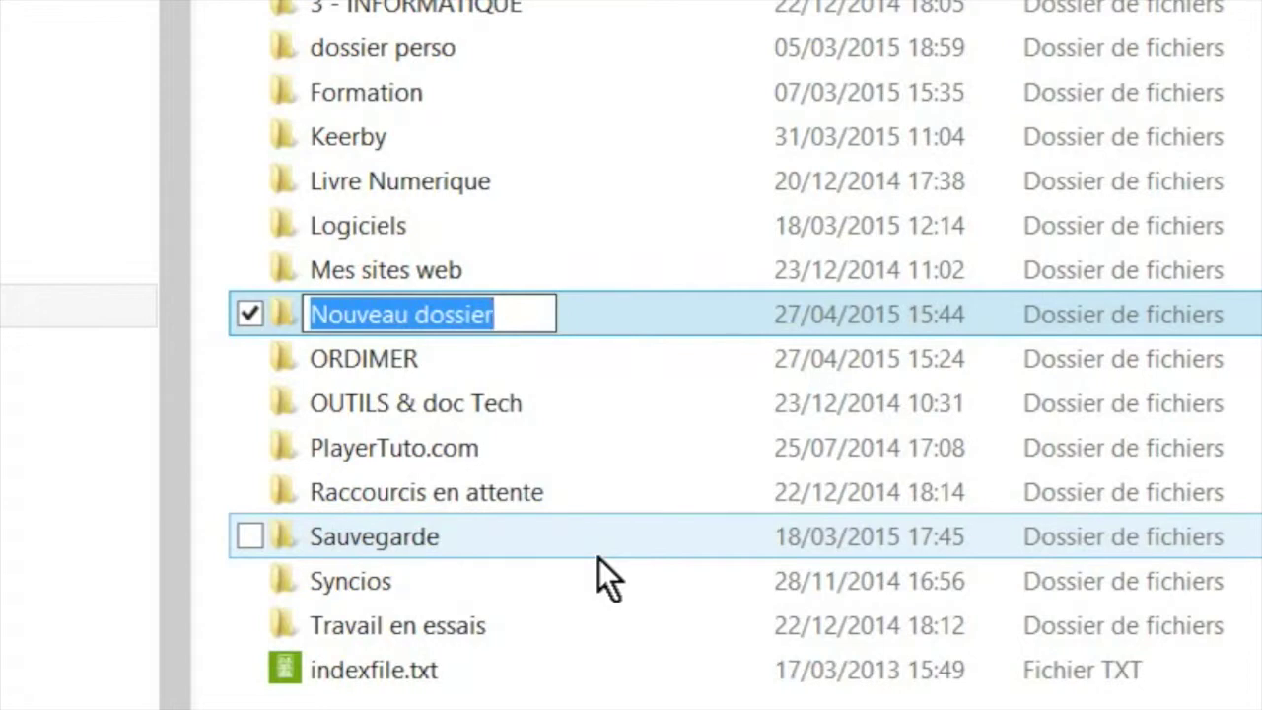
text(formation avril 2015)
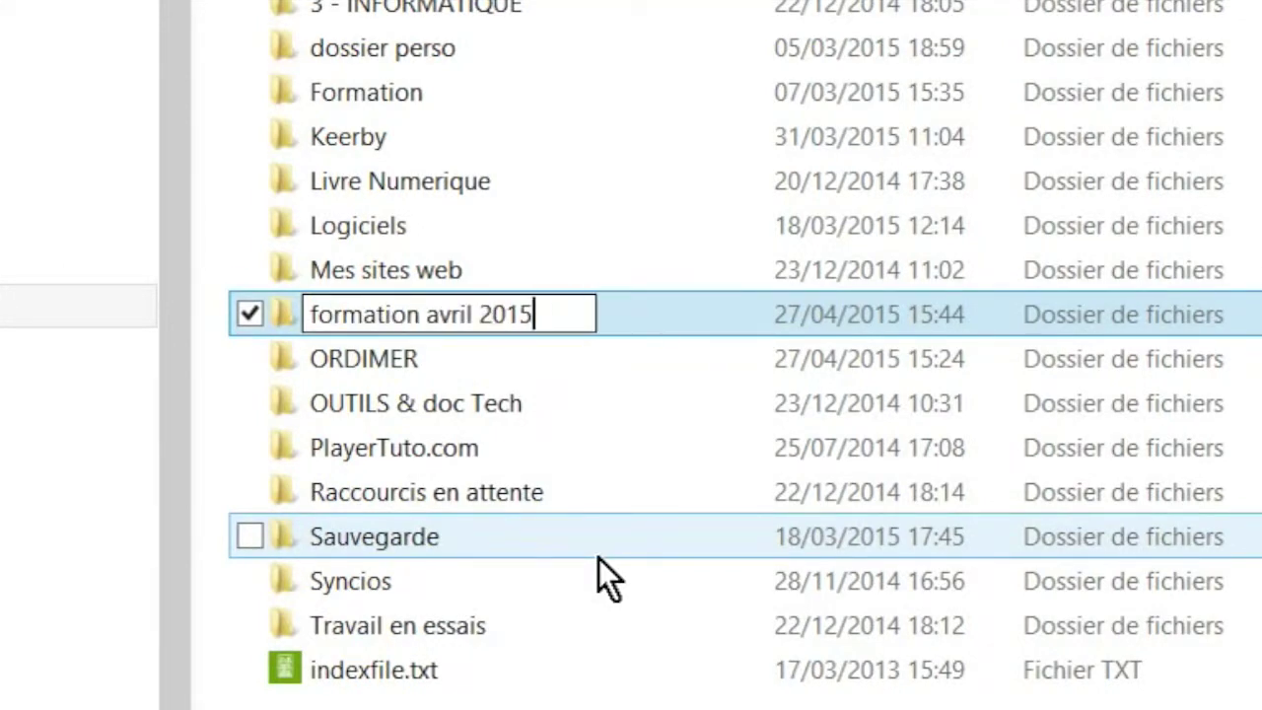
key(Return)
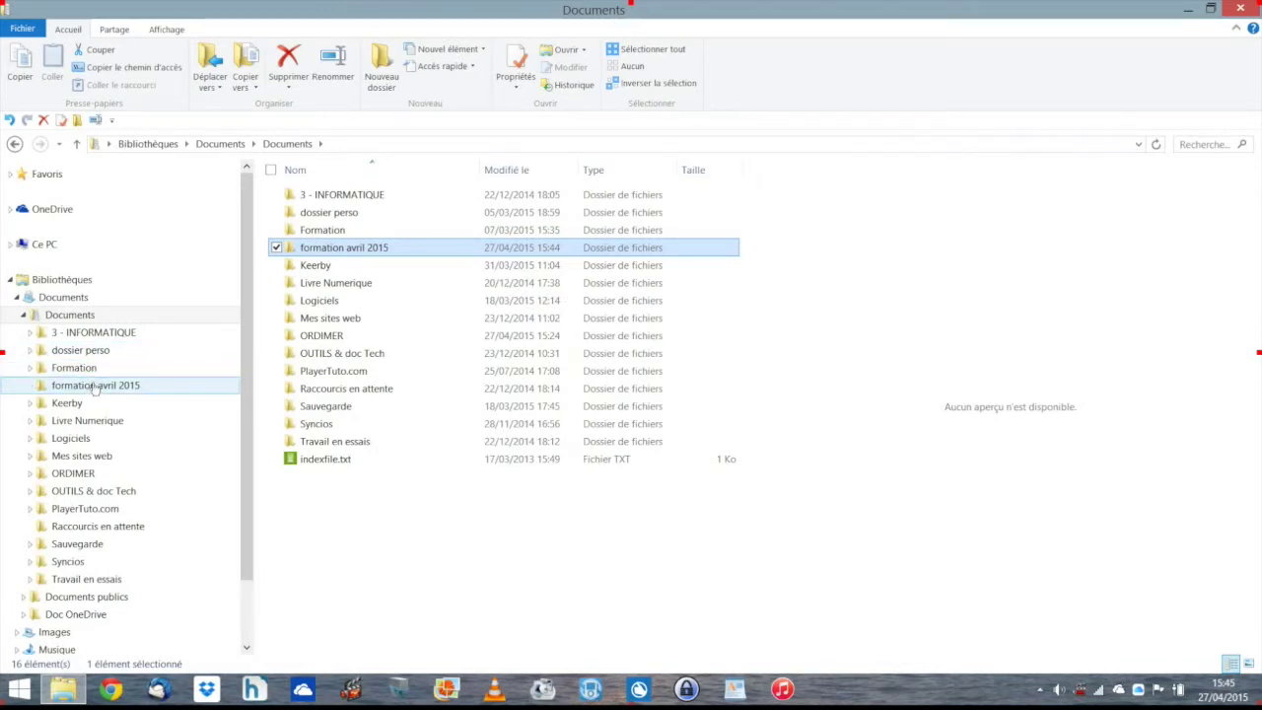
Create another folder named "formation mai 2015" under Documents, starting from the Documents folder in the navigation tree
right_click(79, 322)
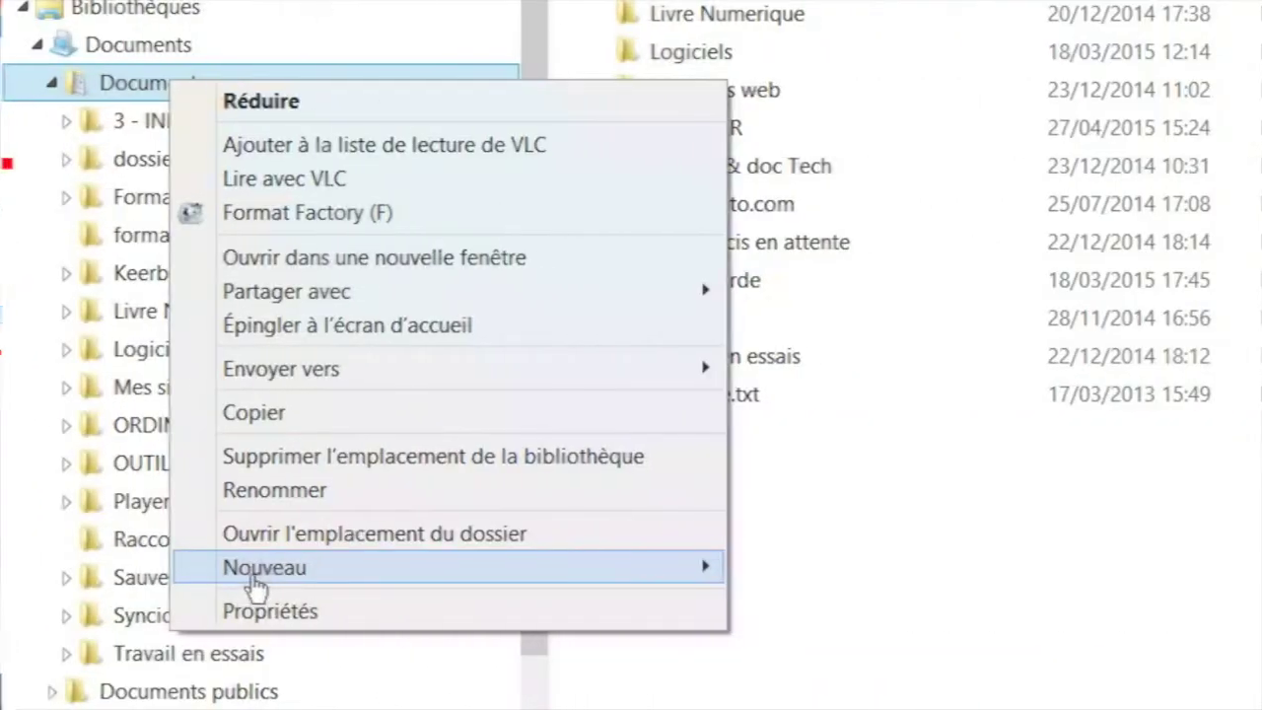
mouse_move(259, 581)
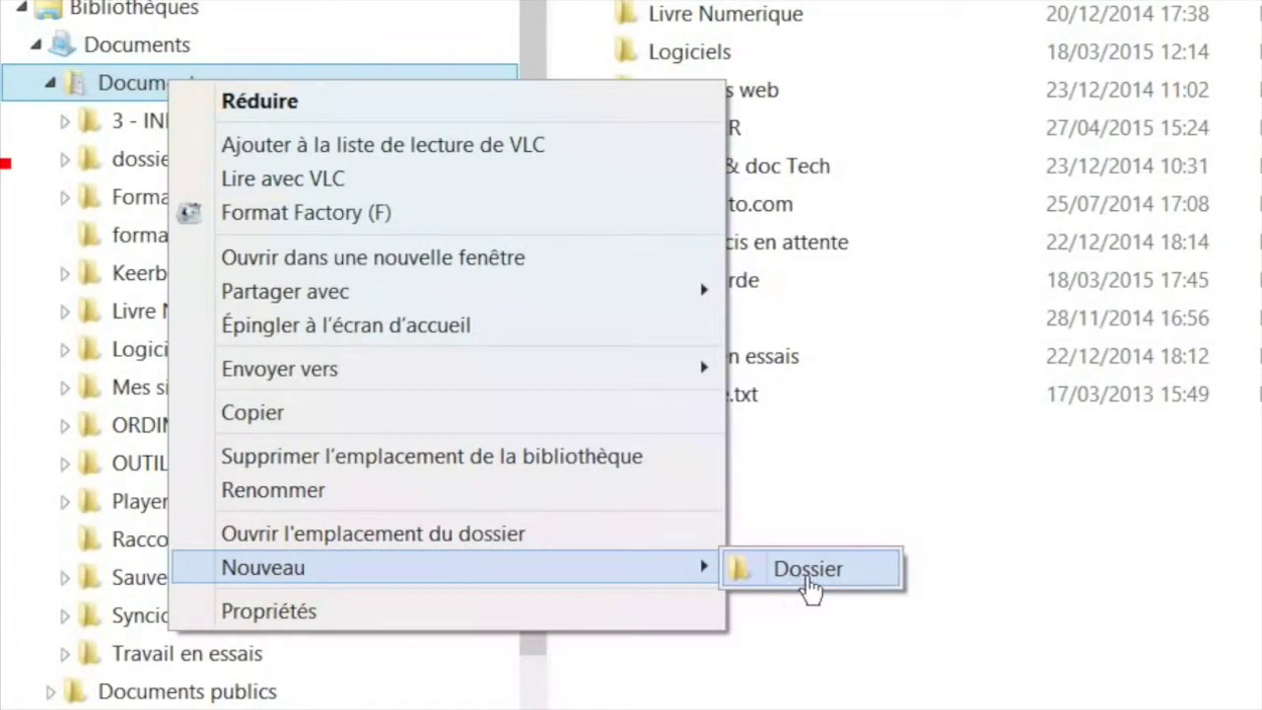
click(810, 572)
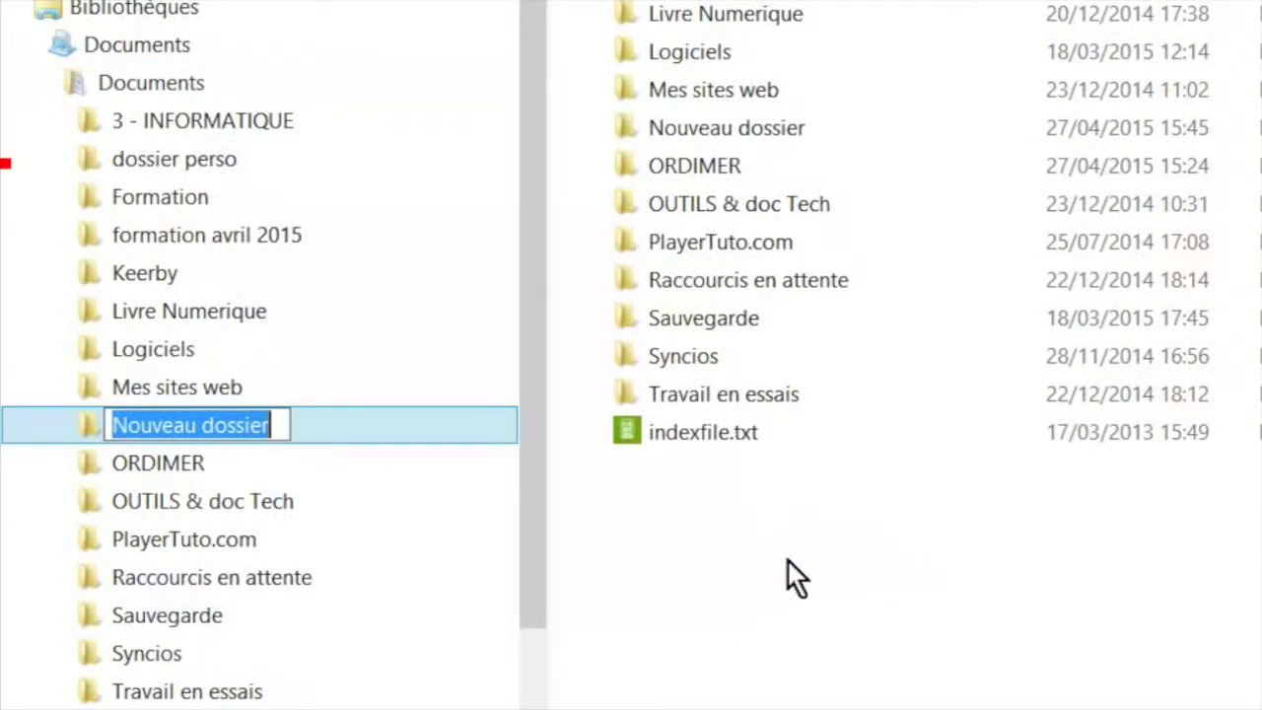
text(formation mai 2015)
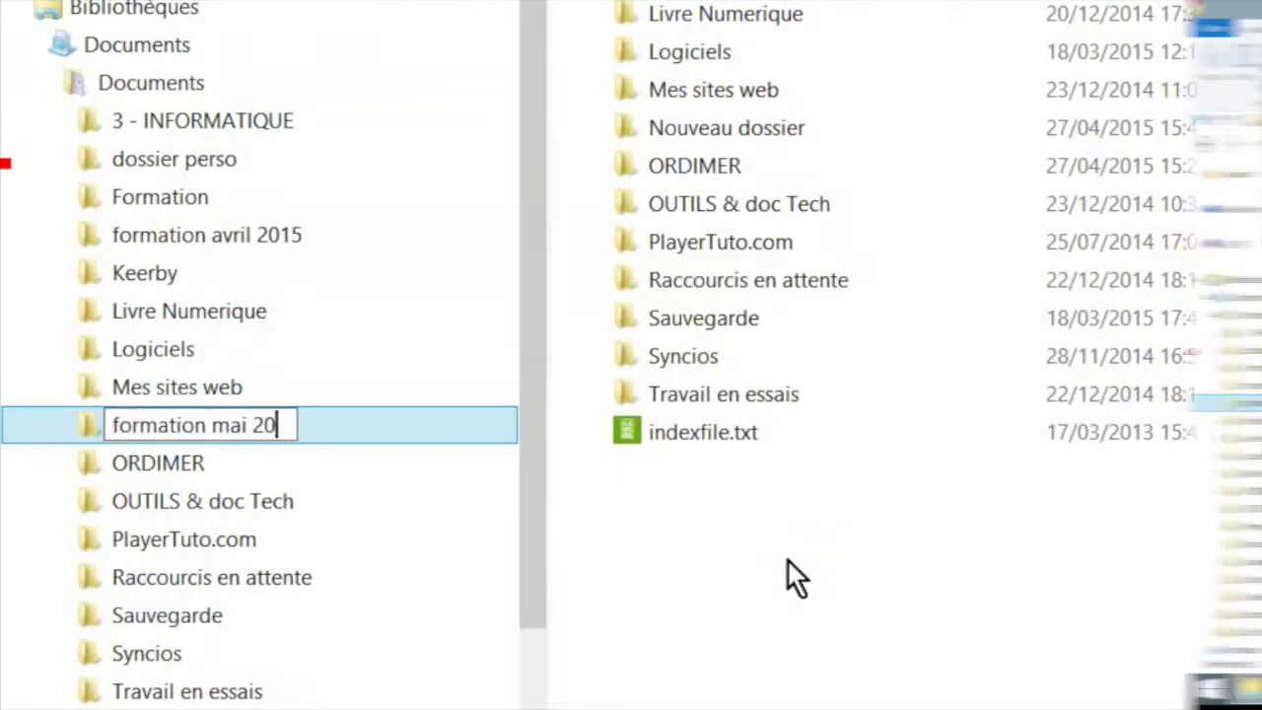
key(Return)
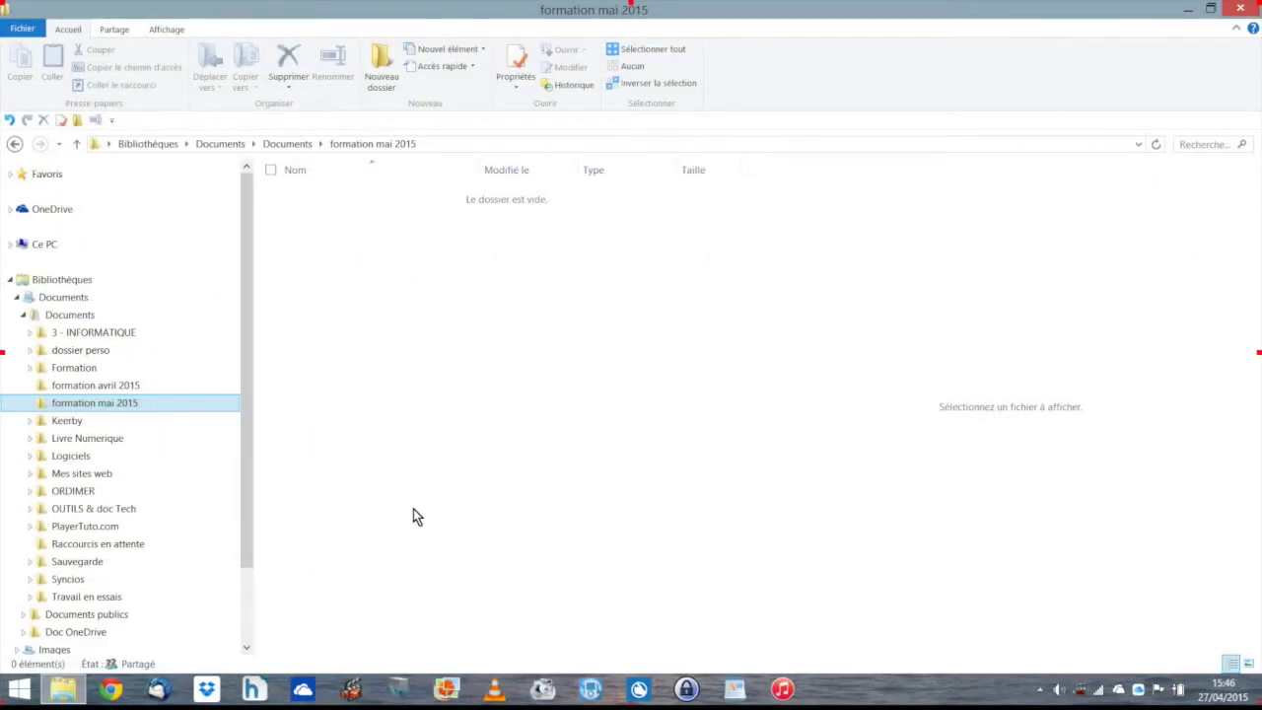
Rename the "formation mai 2015" folder as "formation mars 2015"
right_click(91, 407)
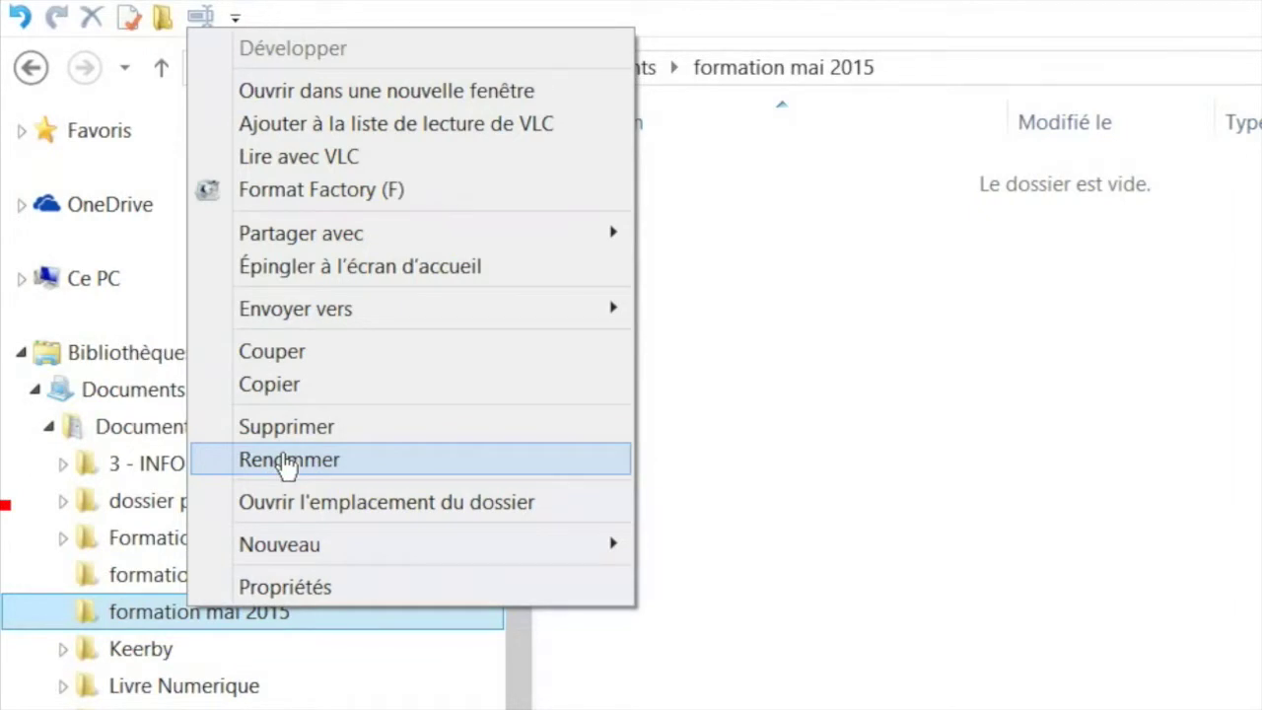
click(287, 459)
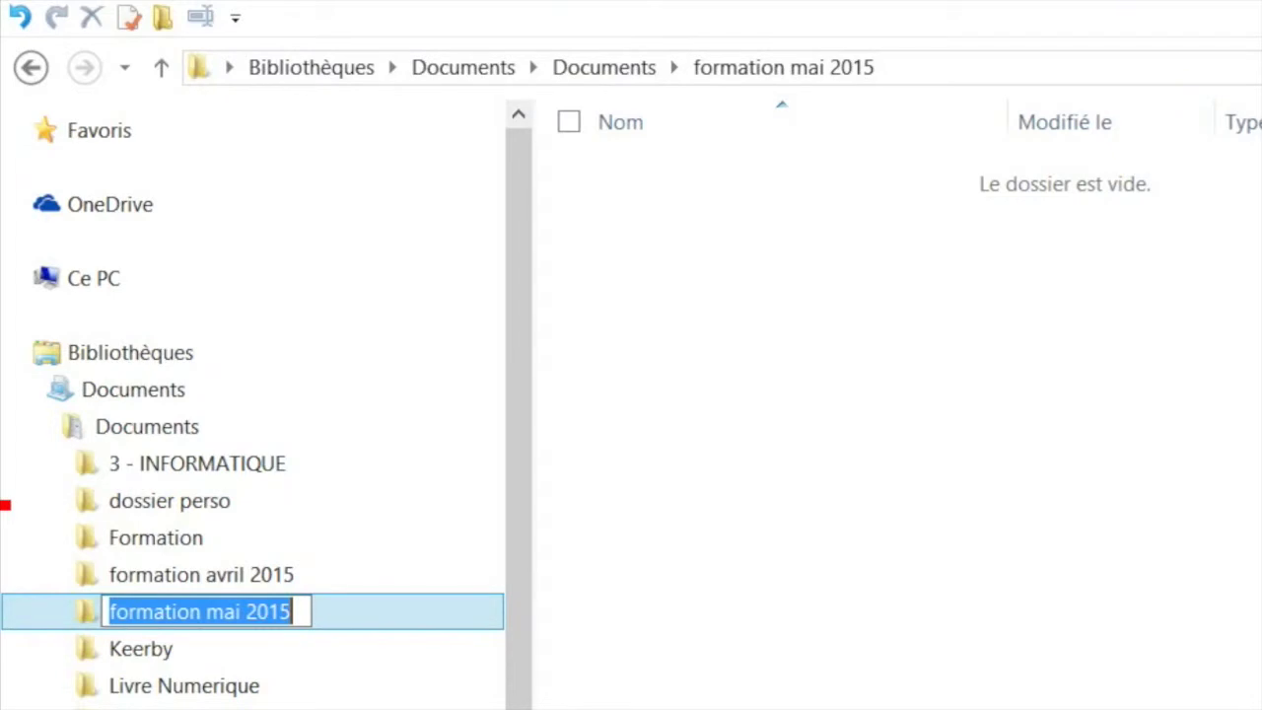
text(formation mars 2015)
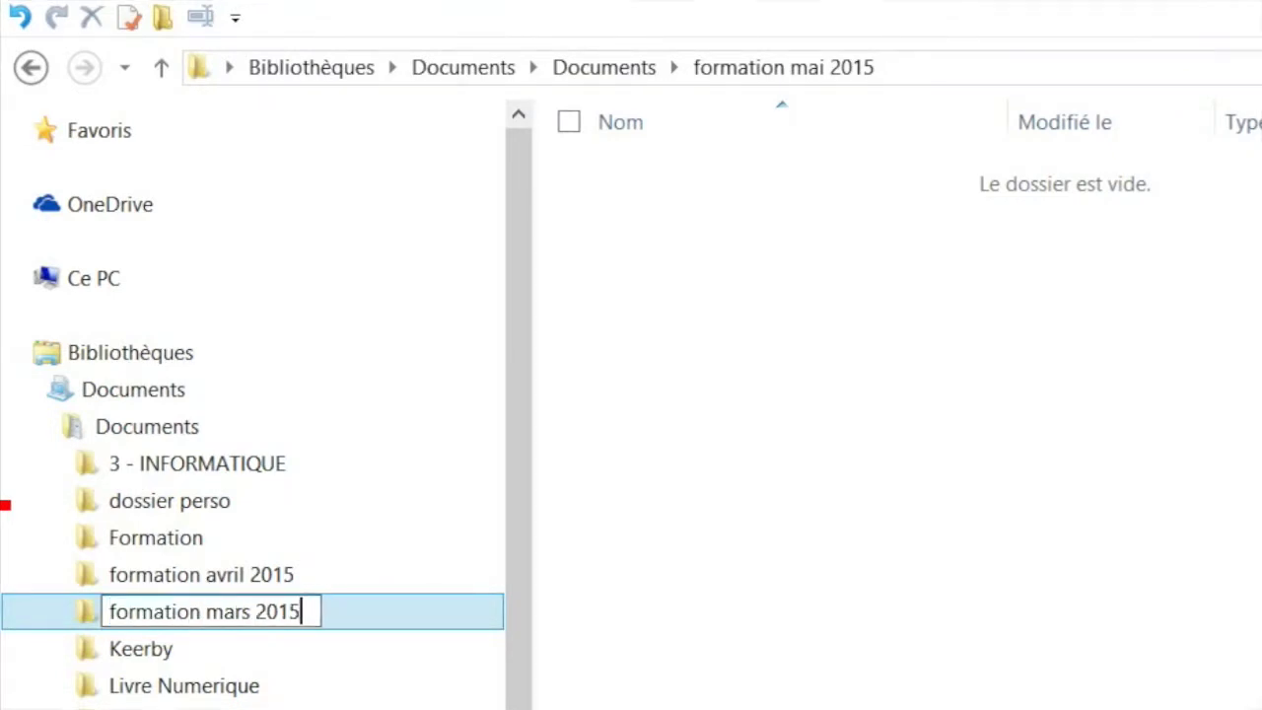
key(Return)
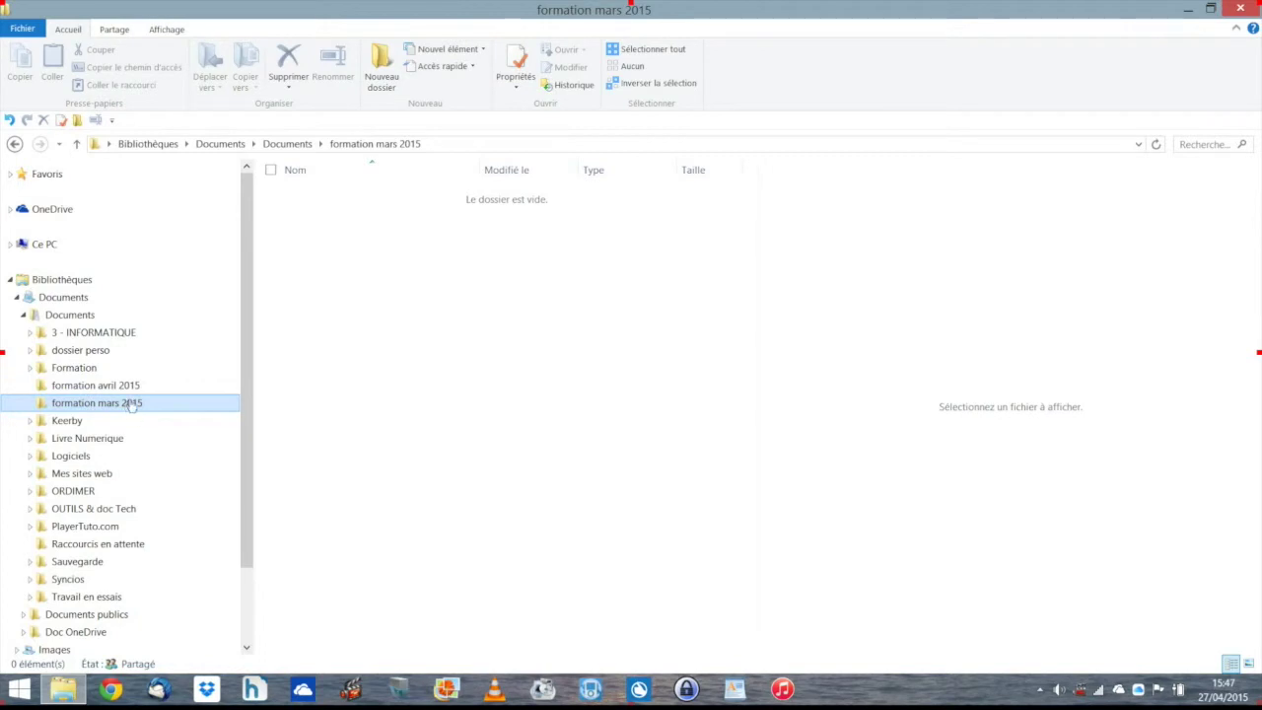
Return to the Documents folder and create a new folder named "formation windows 8" in it
click(66, 314)
click(382, 76)
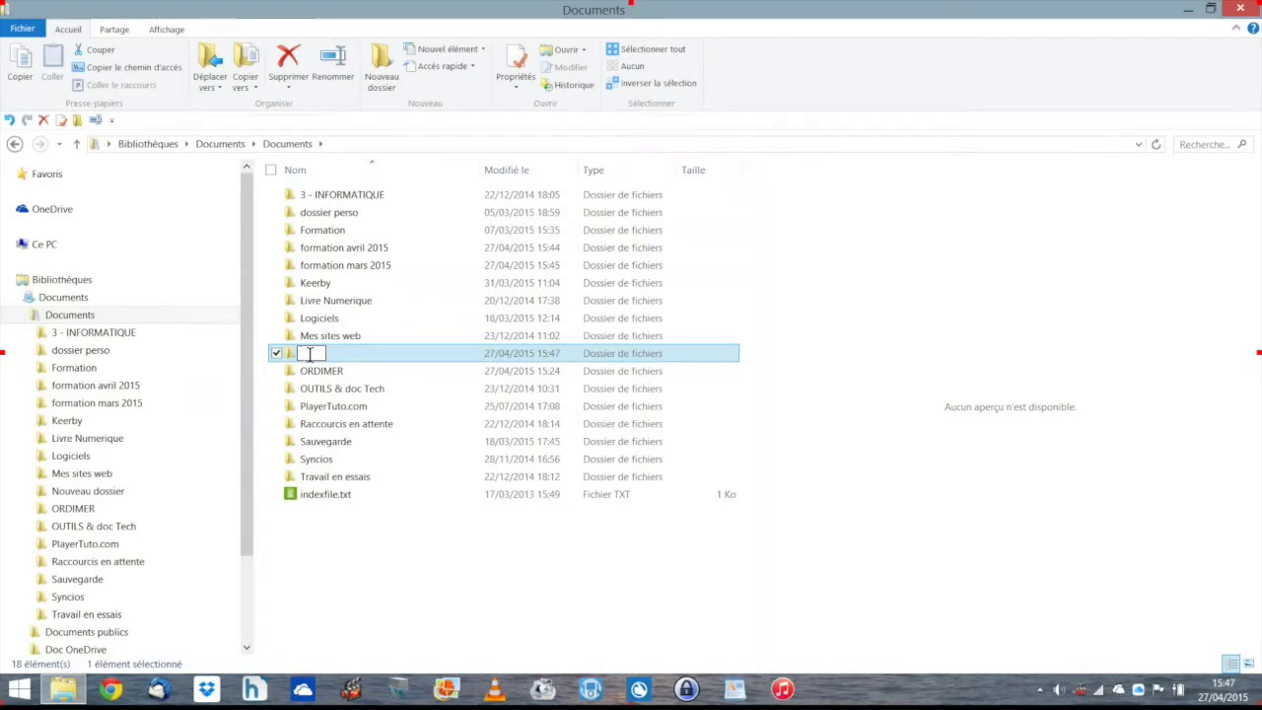
text(formation windows 8)
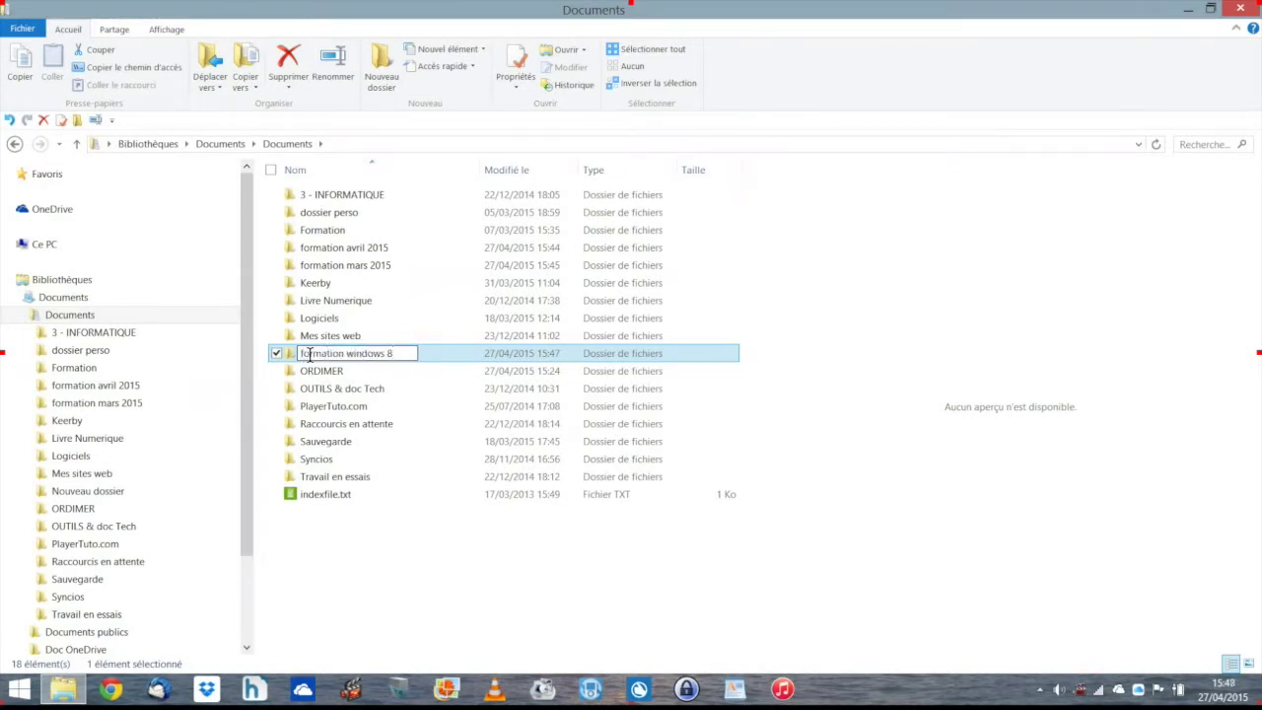
key(Return)
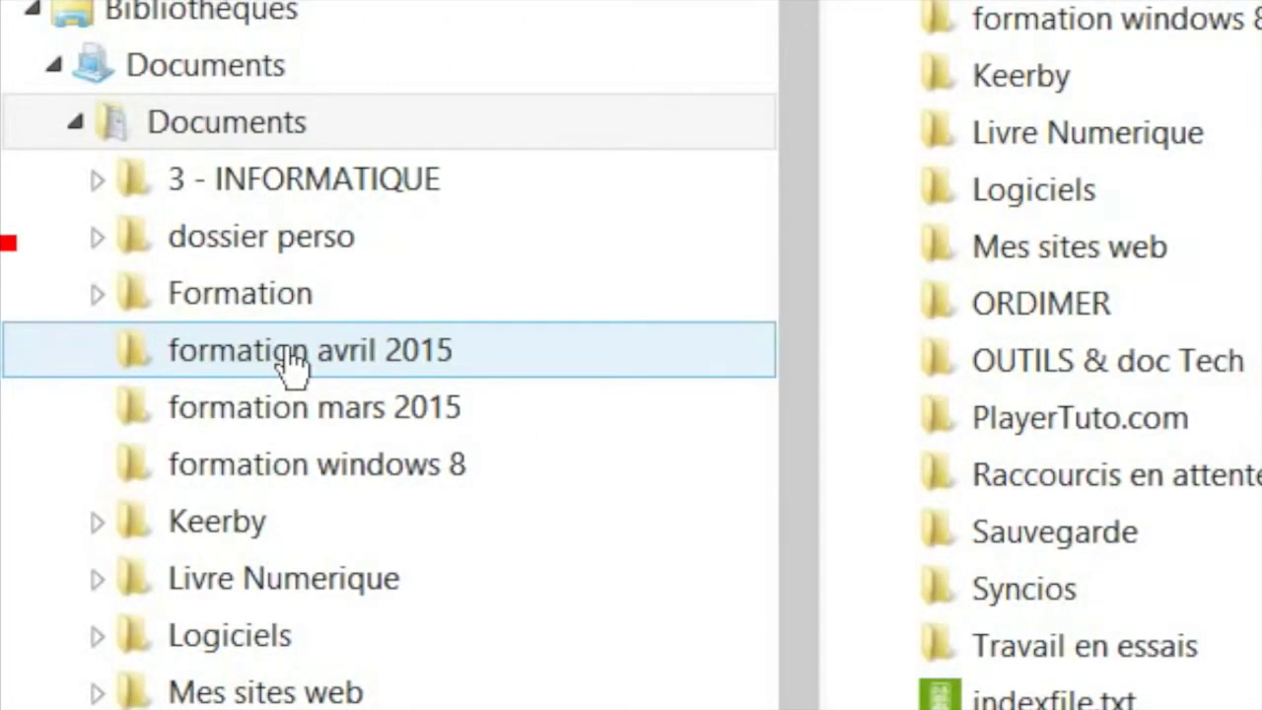
Move the "formation avril 2015" and "formation mars 2015" folders into the "formation windows 8" folder
drag(293, 355, 518, 463)
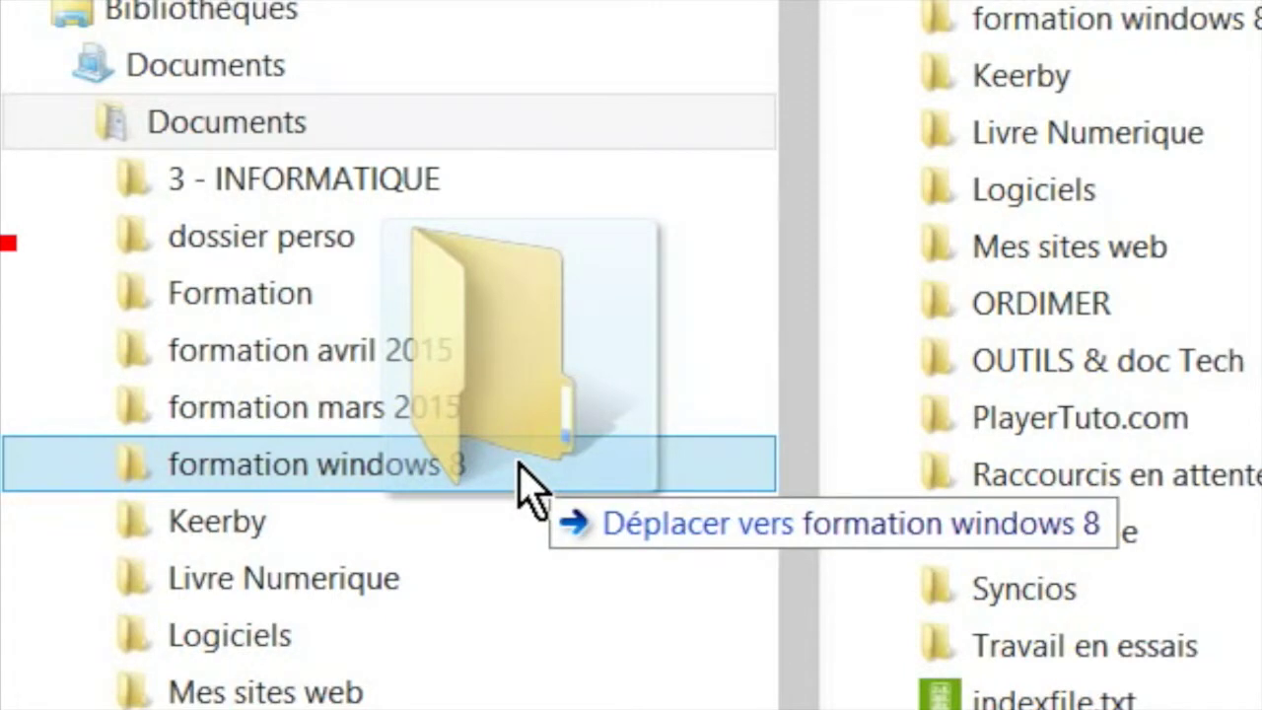
drag(519, 467, 520, 467)
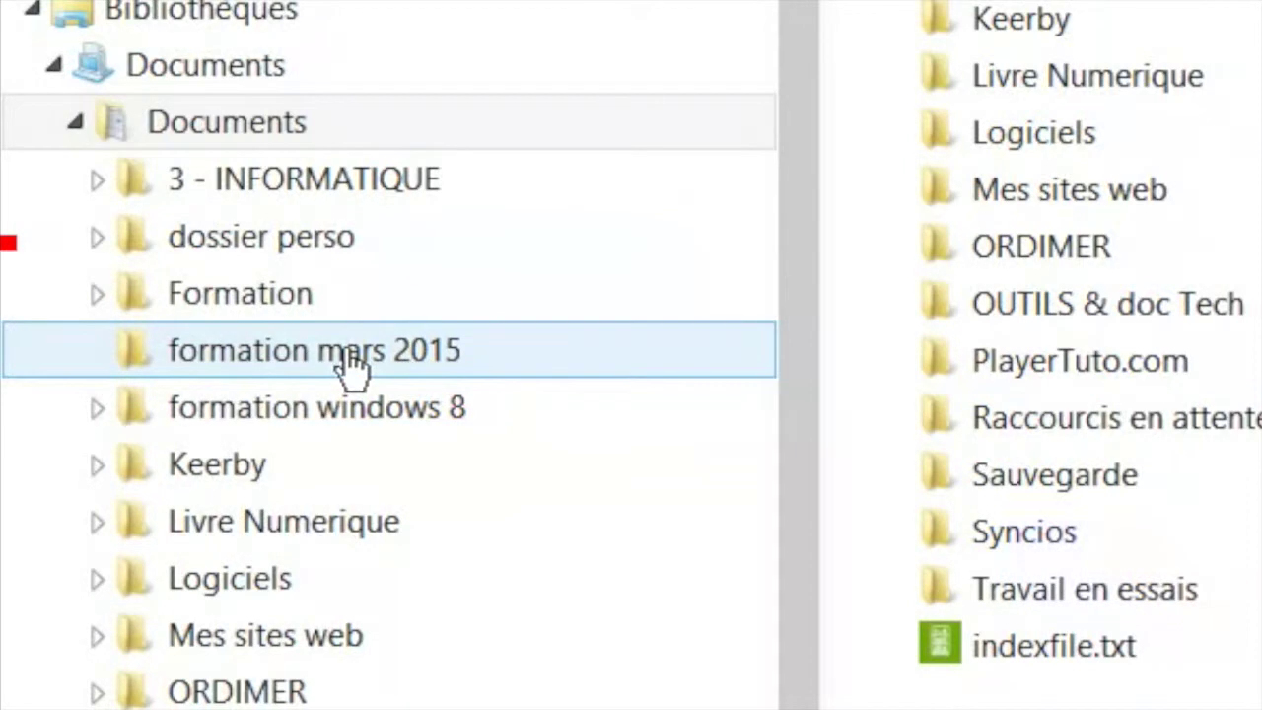
drag(352, 367, 462, 401)
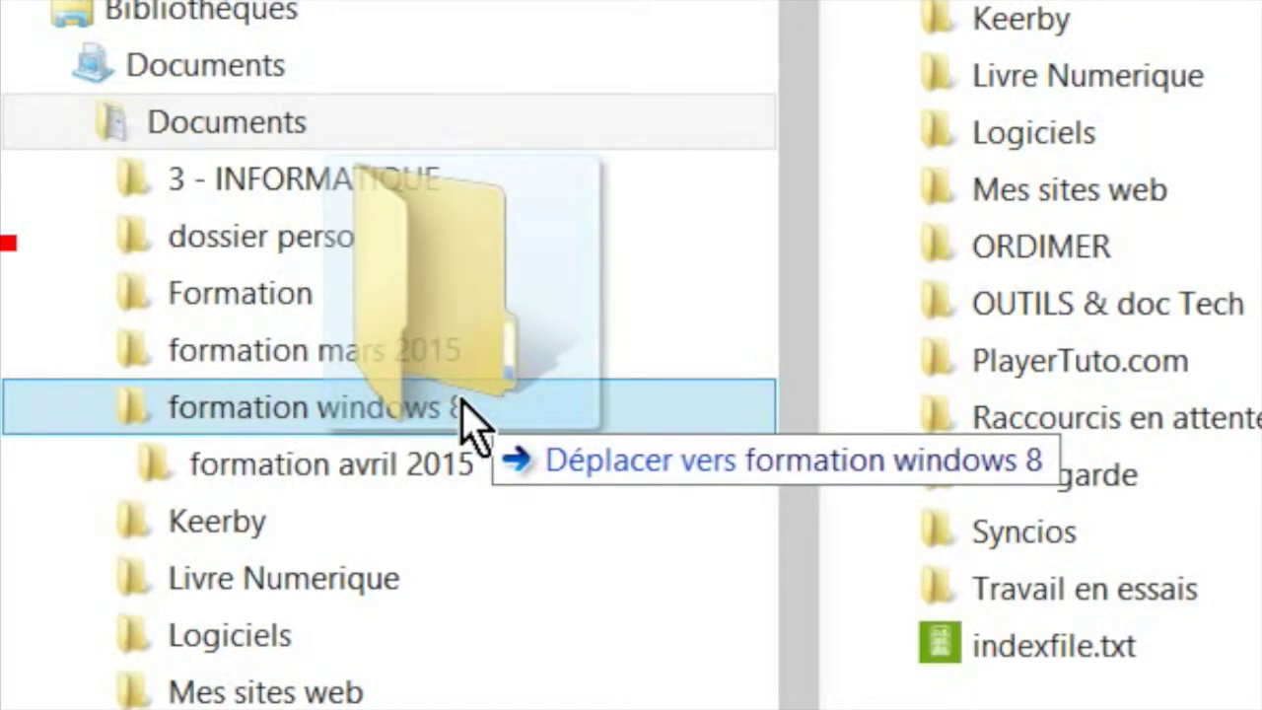
drag(461, 402, 463, 408)
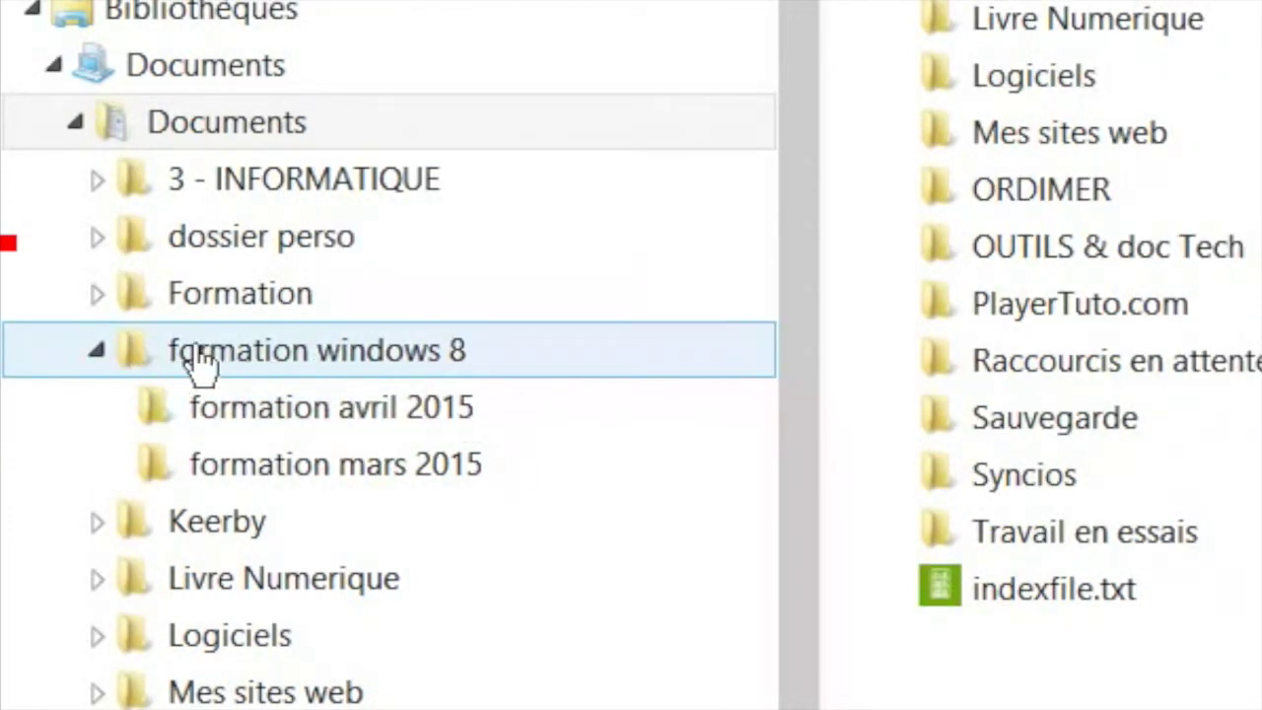
click(65, 426)
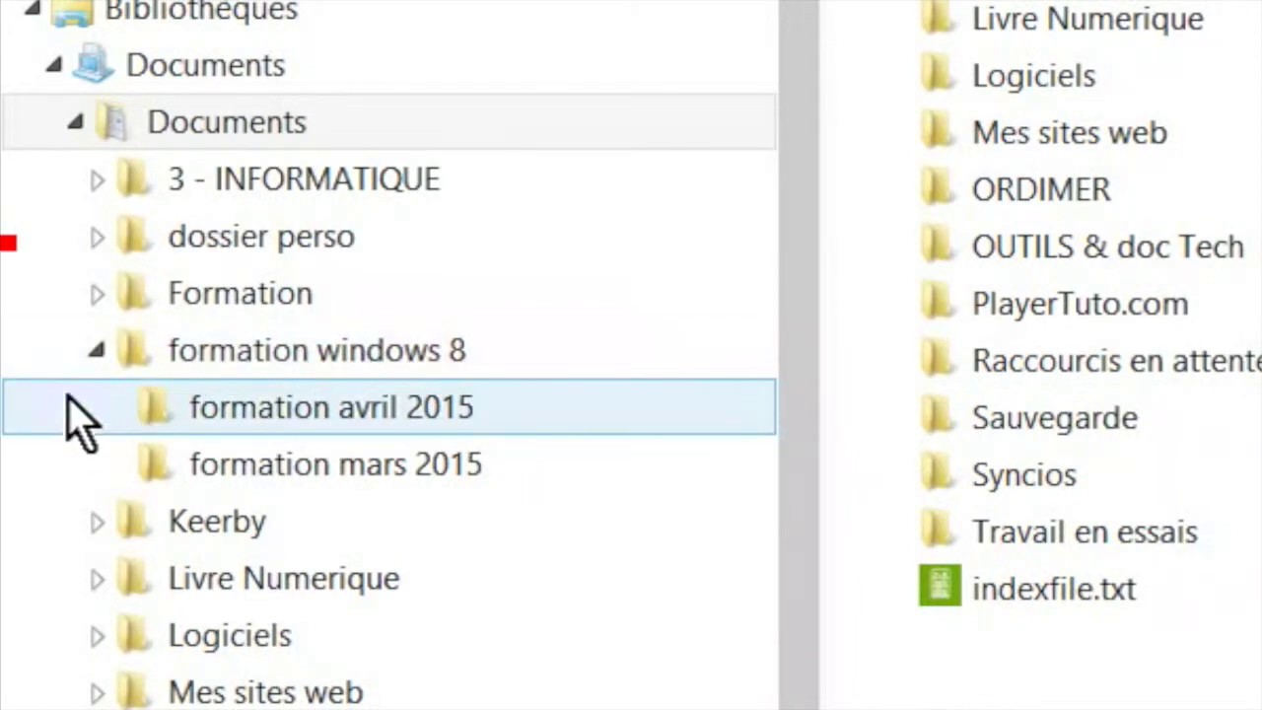
click(95, 372)
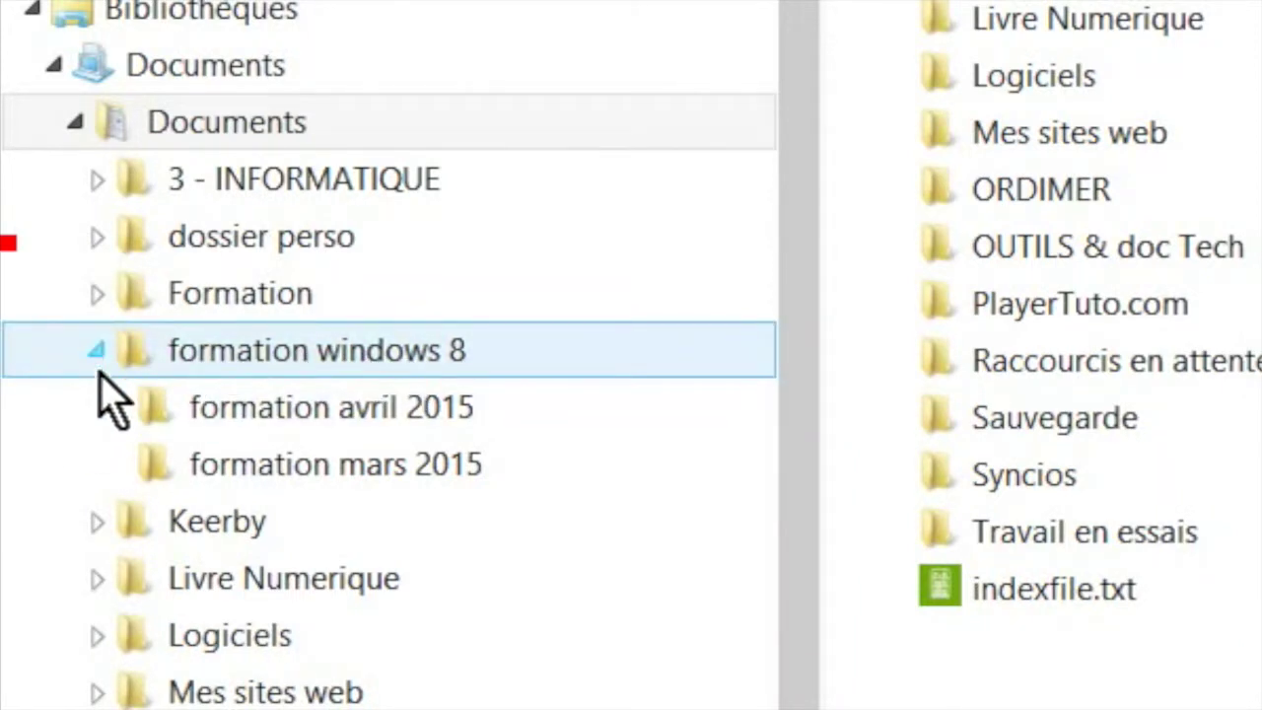
click(110, 407)
click(203, 476)
click(252, 369)
click(314, 424)
click(266, 463)
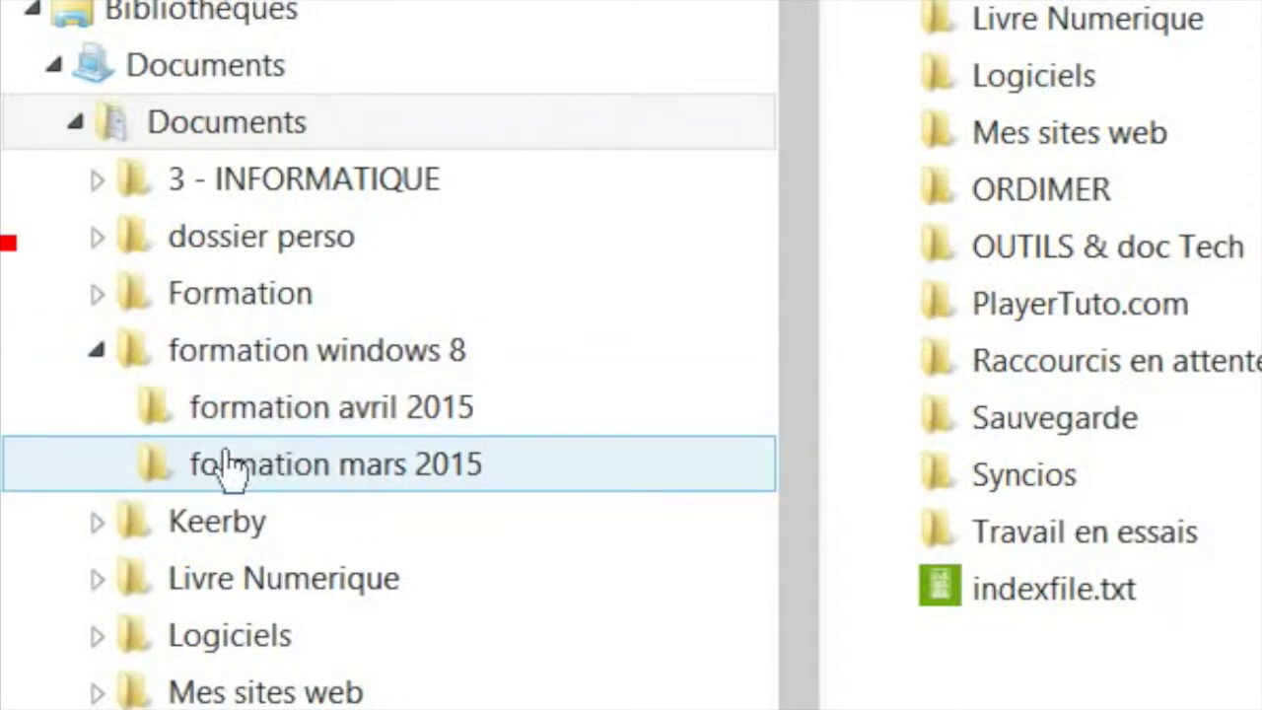
click(485, 530)
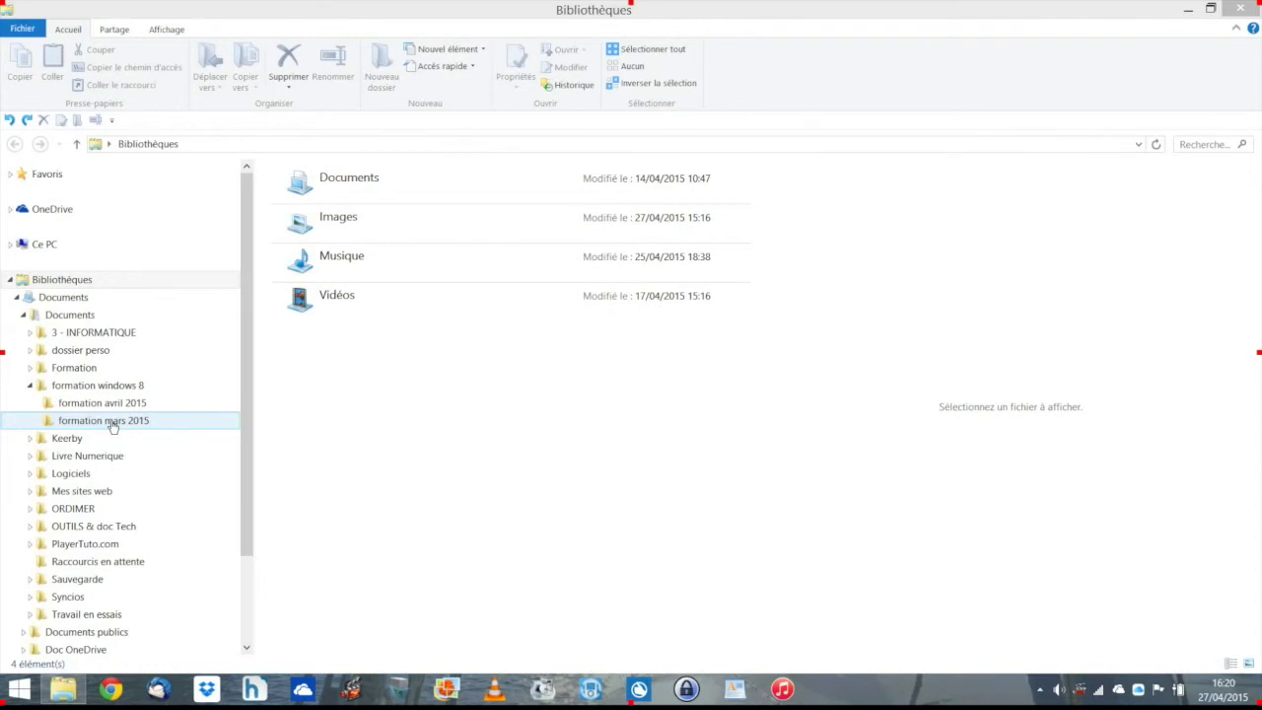
Try to move the "formation mars 2015" folder from "formation windows 8" into "dossier perso"
drag(113, 425, 139, 351)
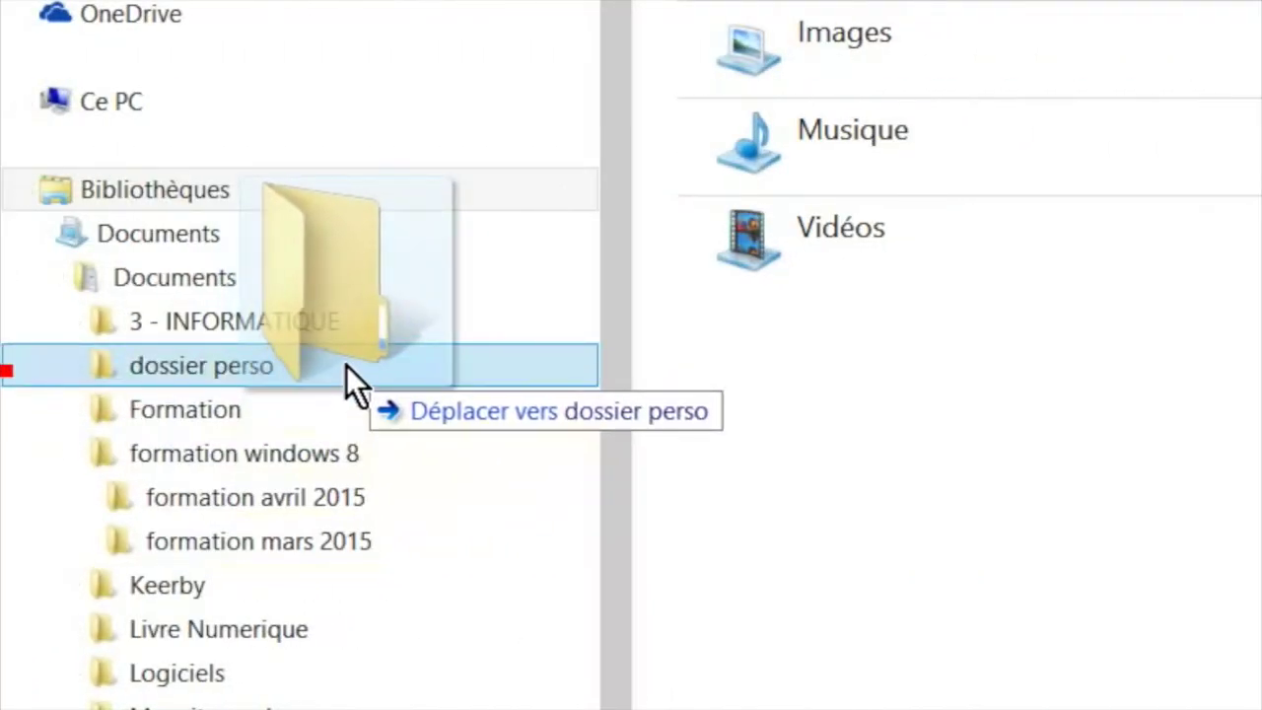
drag(347, 365, 356, 350)
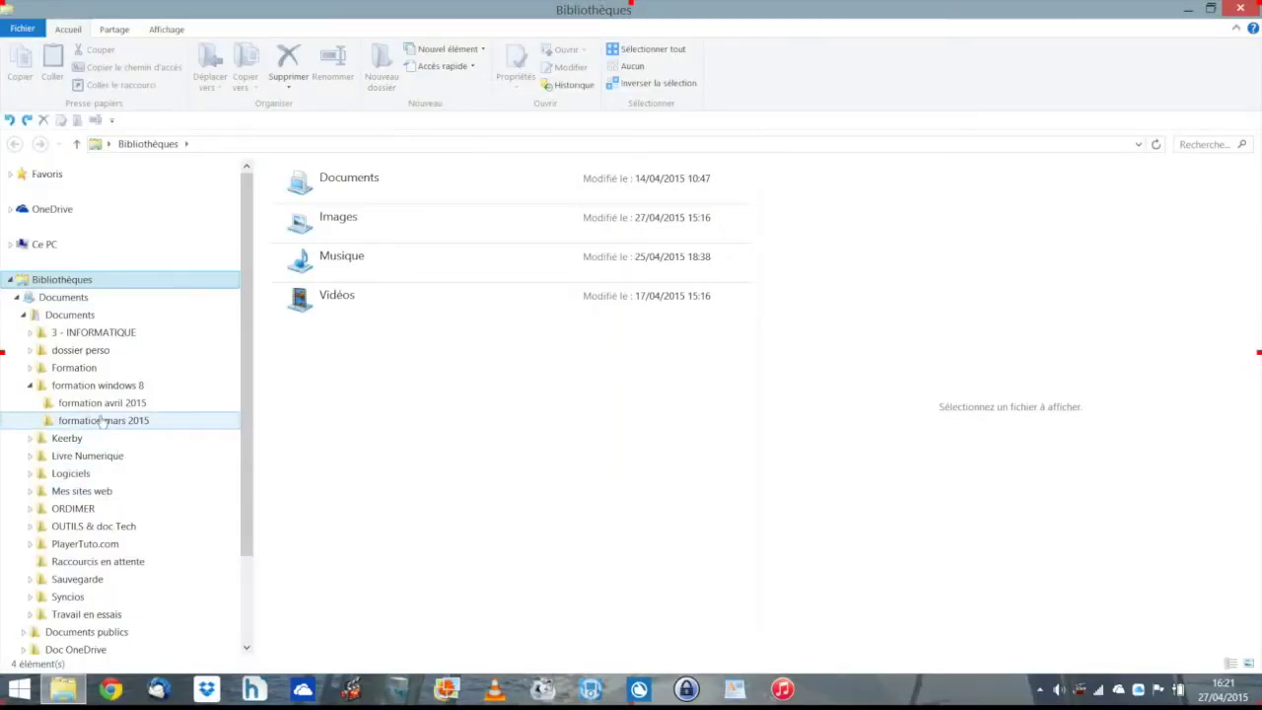
Open the "formation windows 8" folder and select its "formation mars 2015" subfolder
click(95, 385)
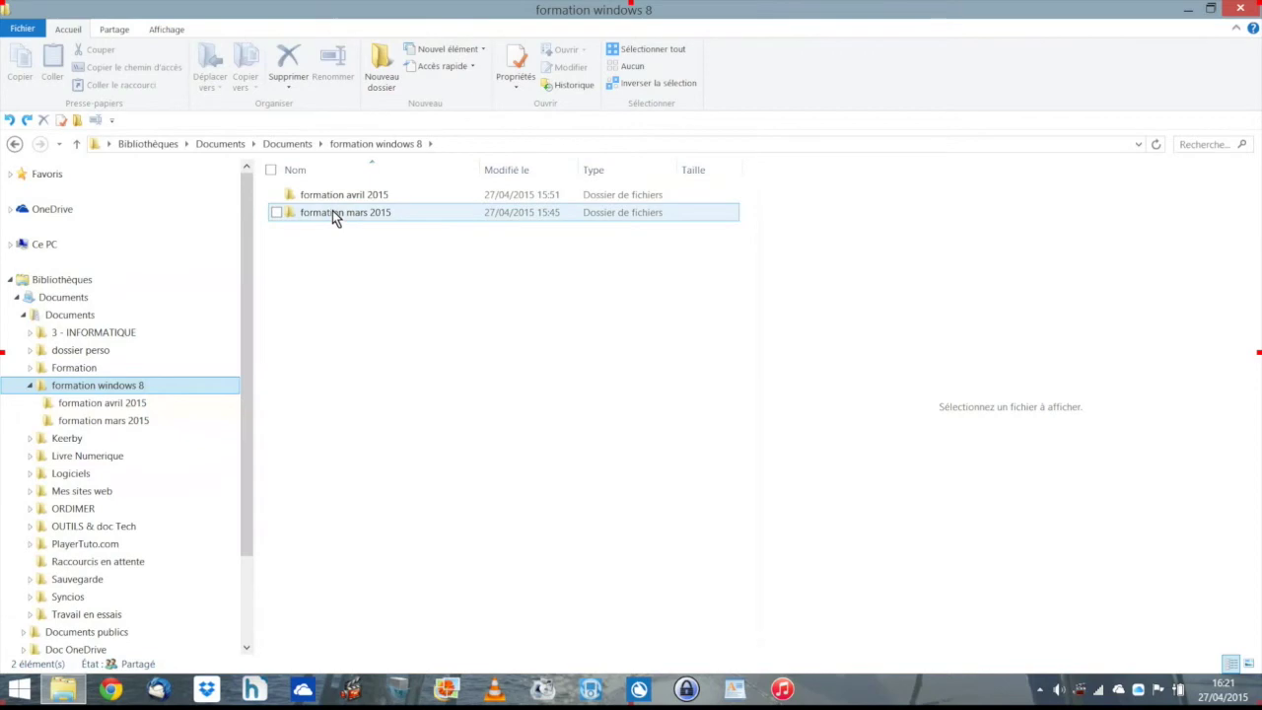
mouse_move(327, 215)
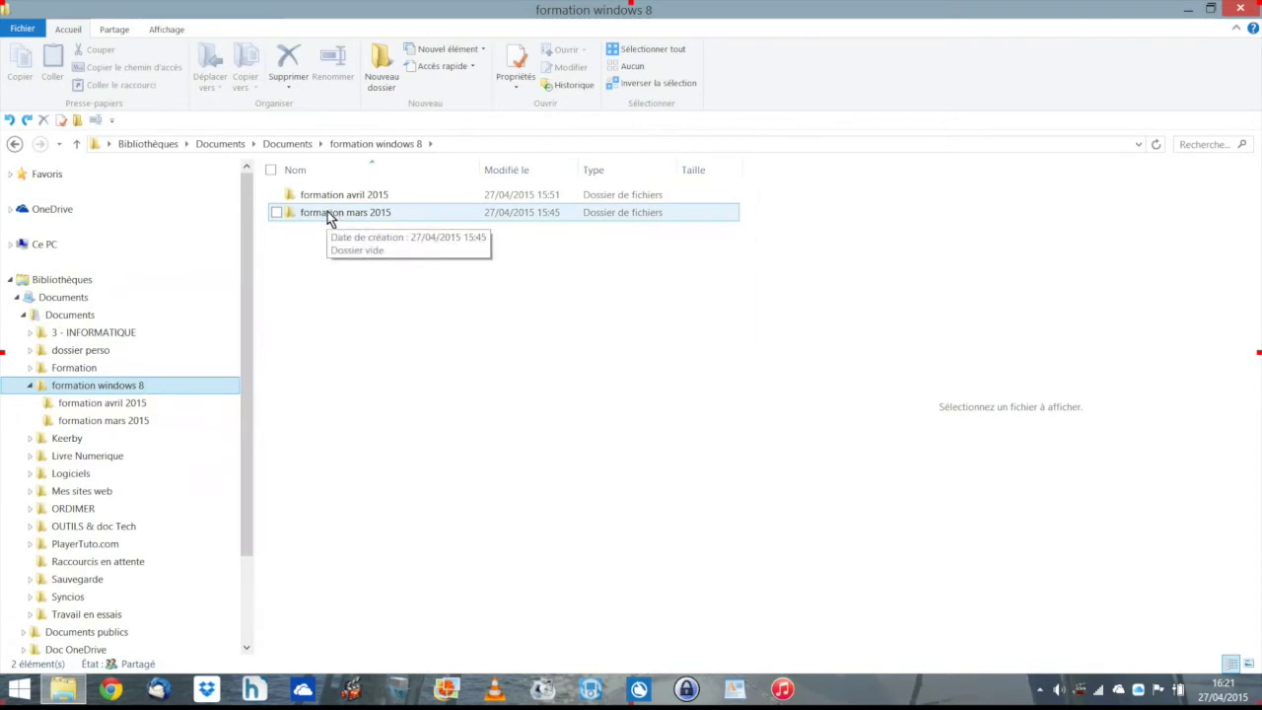
click(328, 210)
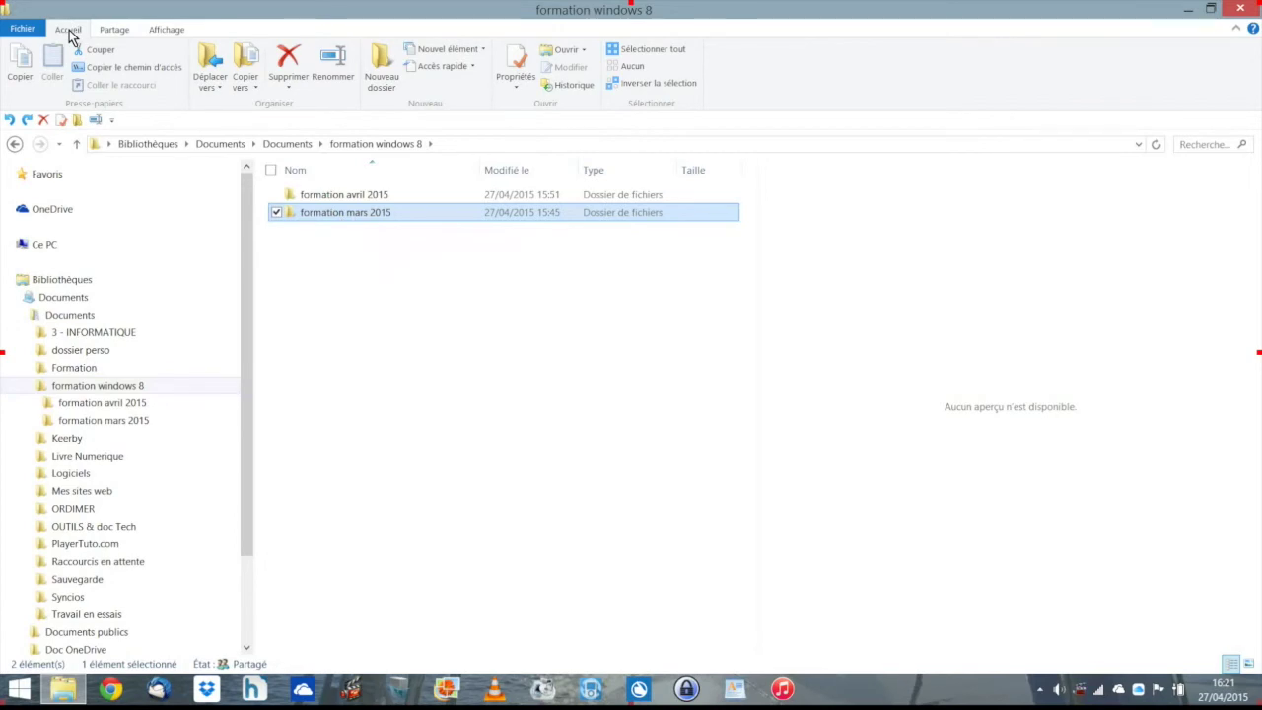
click(216, 84)
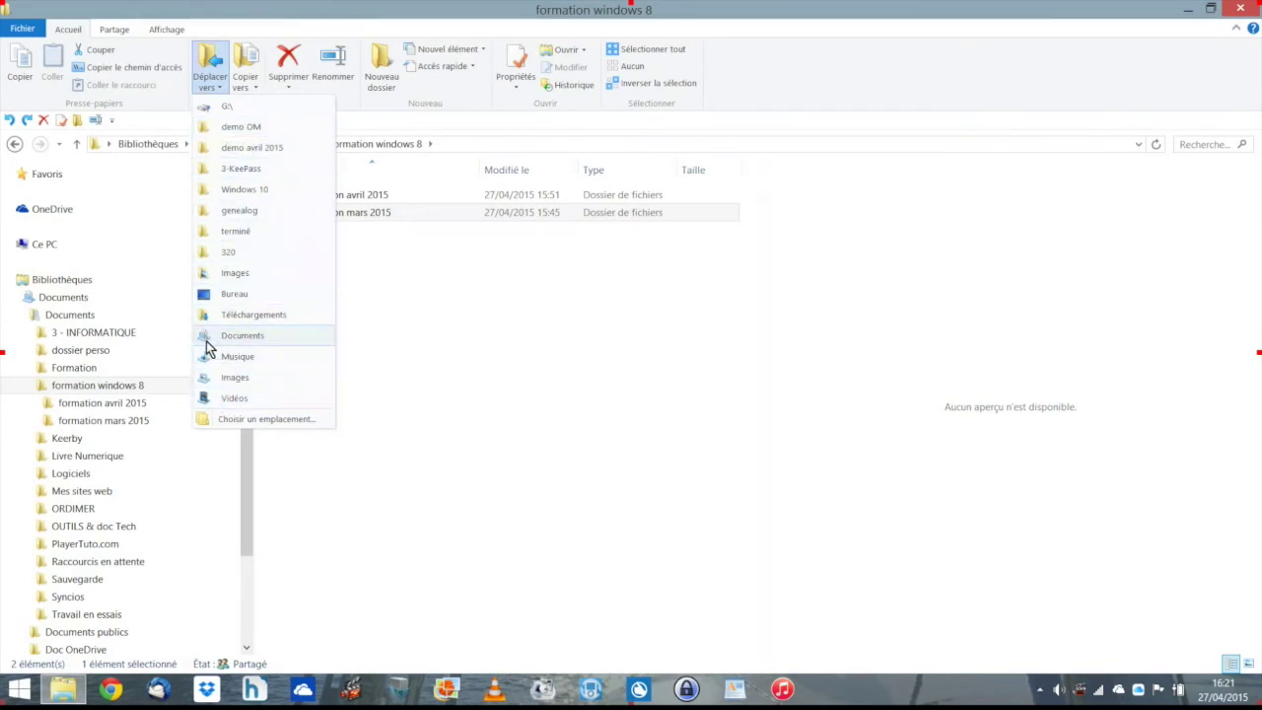
click(247, 419)
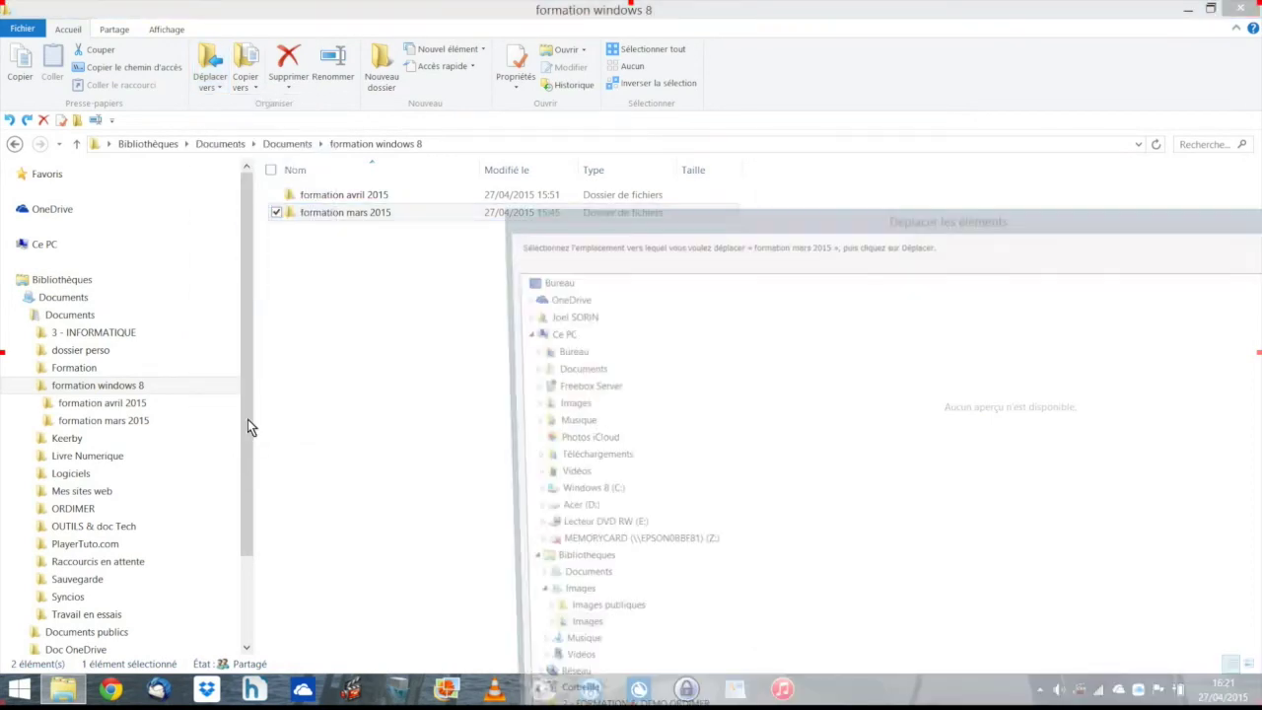
drag(616, 220, 457, 49)
click(357, 163)
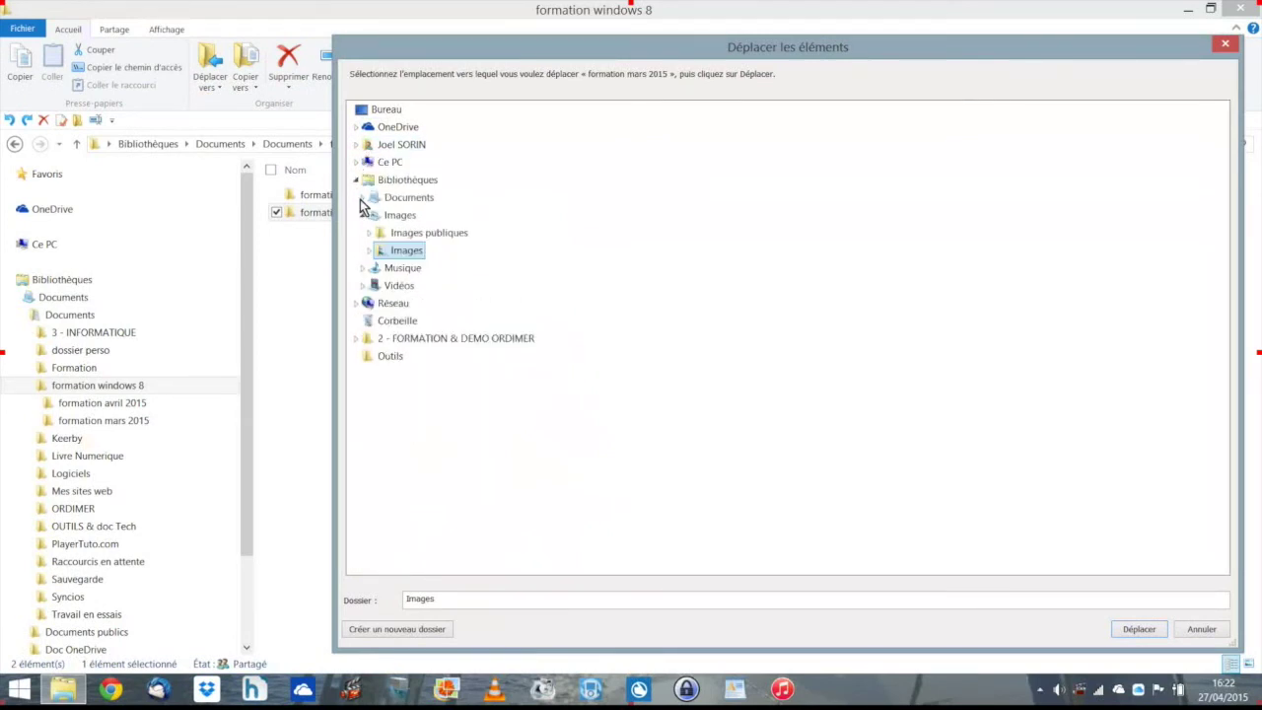
click(362, 198)
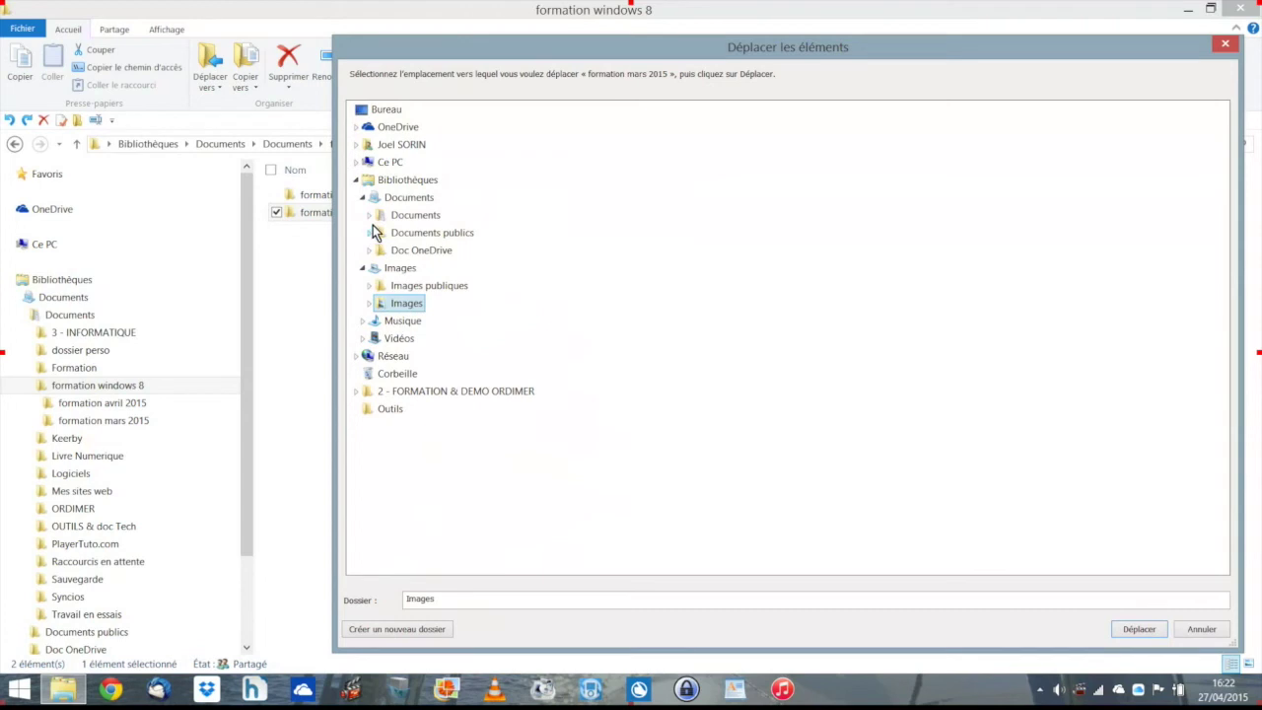
click(369, 215)
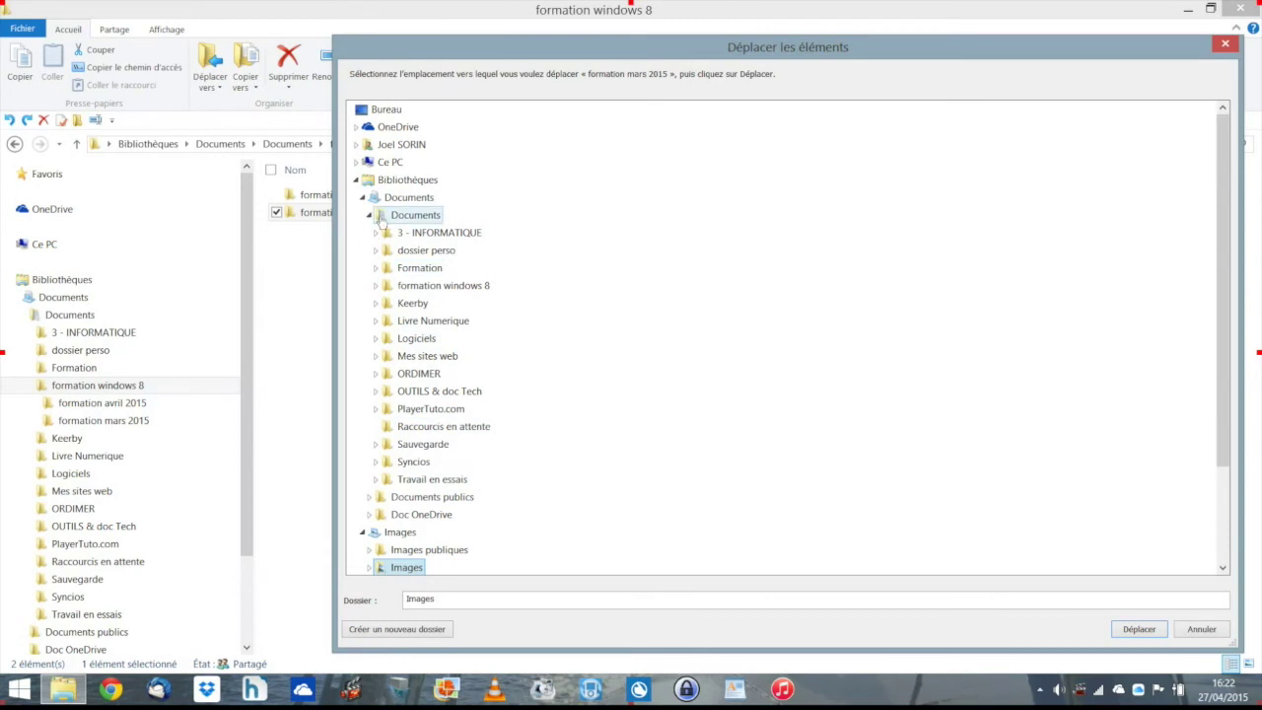
click(1200, 631)
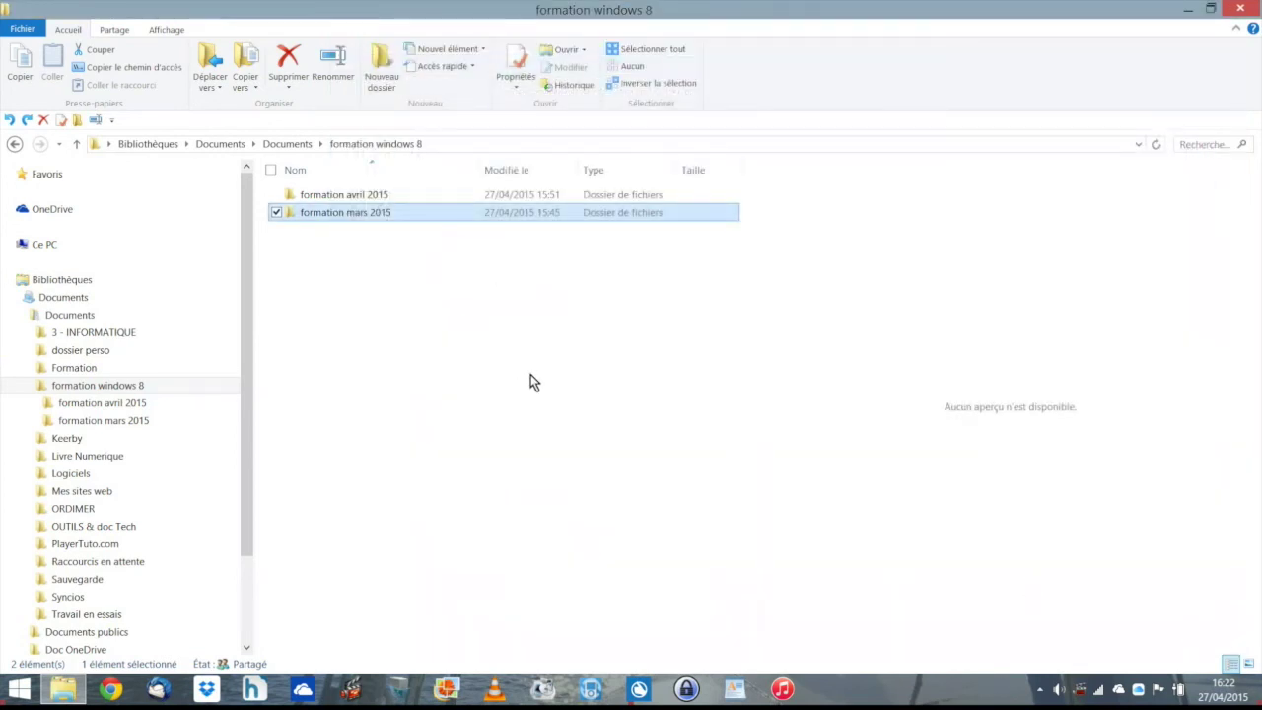